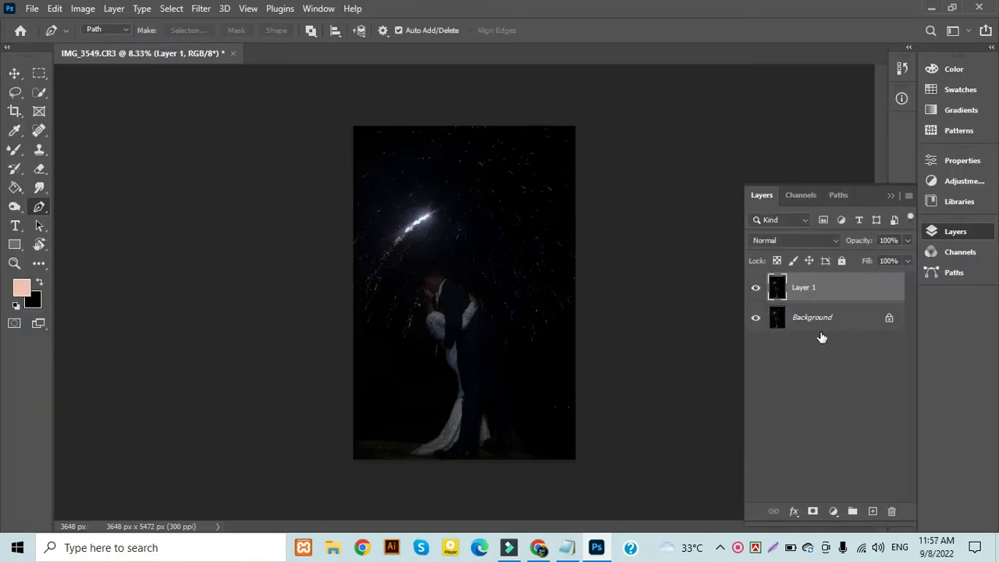
Brighten the midtones of Layer 1 strongly with a Levels adjustment on the RGB channel
key("ctrl+l")
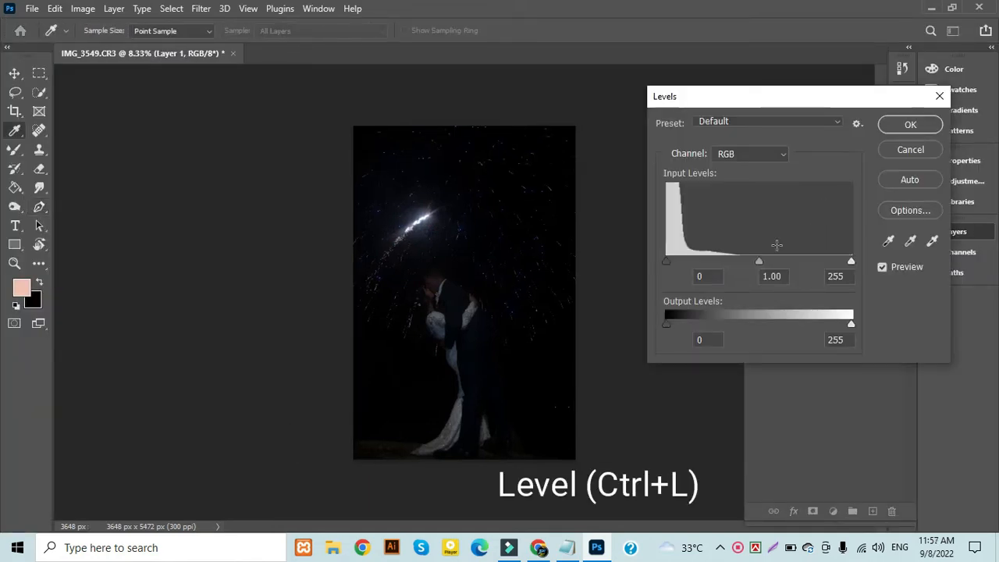
left_click_drag(761, 263, 726, 264)
key("Return")
key("p")
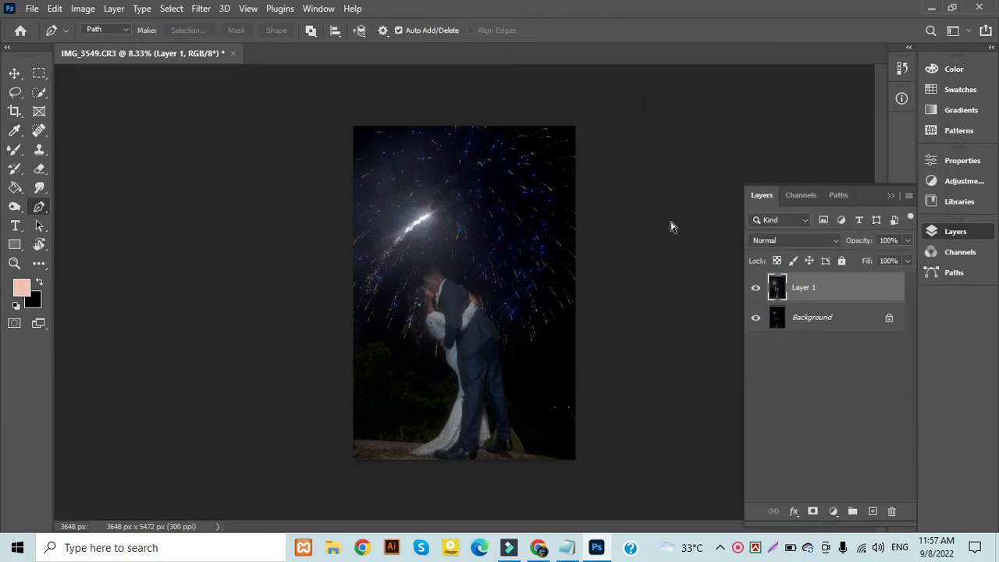
Lift Layer 1's midtones slightly with an RGB Curves adjustment, placing a point at input 121, output 138
key("ctrl+m")
left_click_drag(616, 77, 762, 89)
left_click(709, 242)
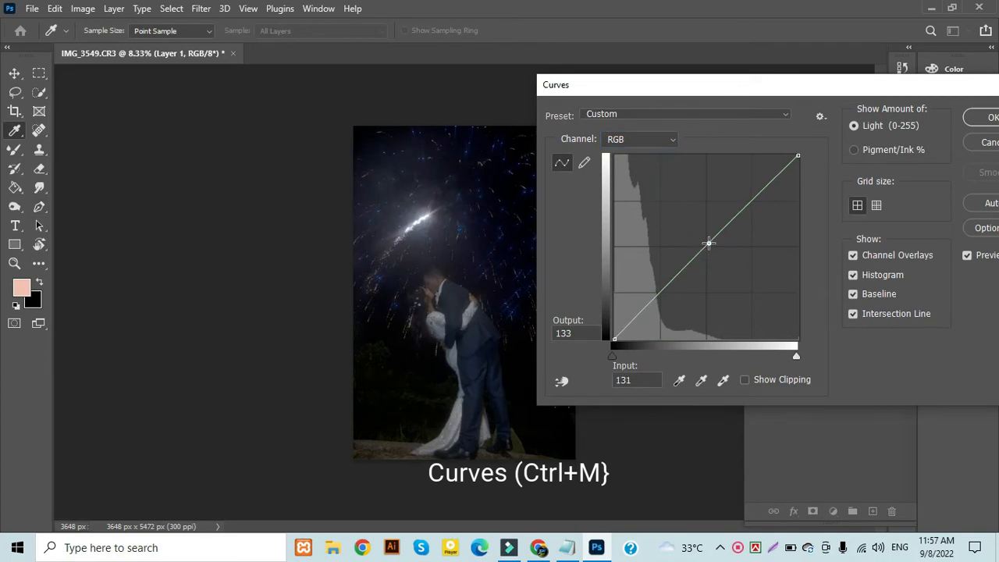
left_click_drag(709, 242, 701, 239)
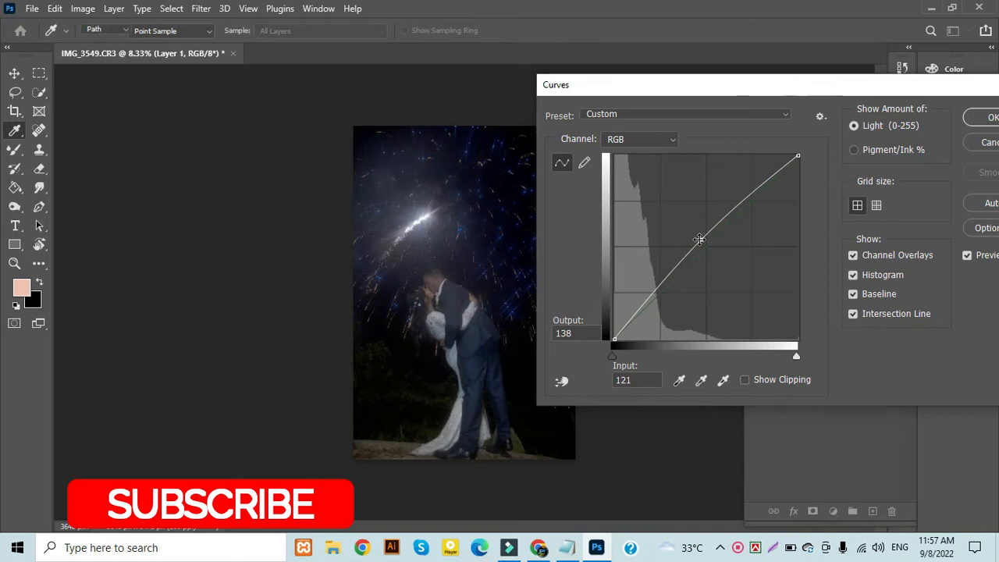
key("Return")
key("p")
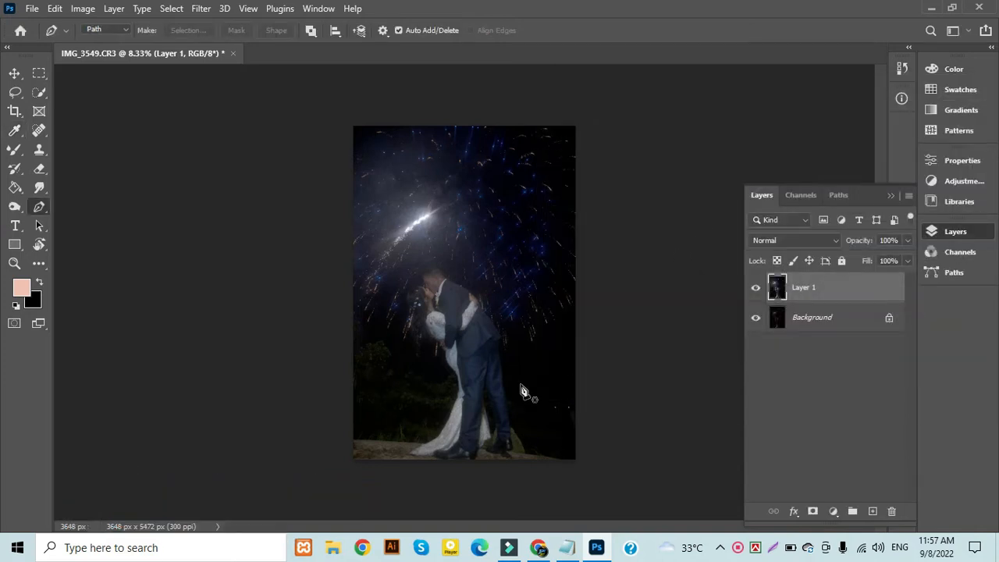
Open the Camera Raw Filter for Layer 1
scroll(513, 384, "up", 2)
scroll(458, 323, "up", 2)
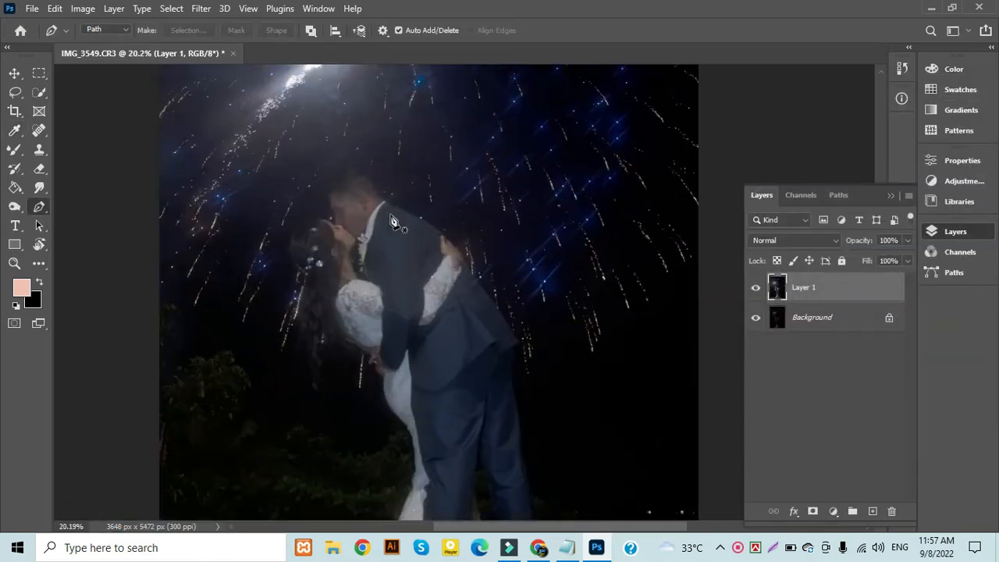
left_click_drag(400, 274, 429, 365)
left_click(200, 8)
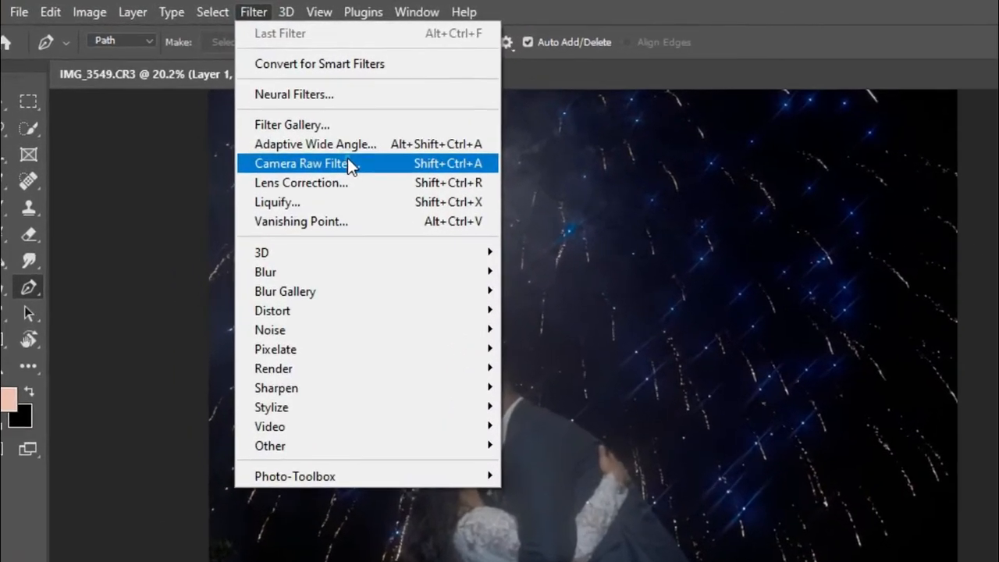
left_click(347, 164)
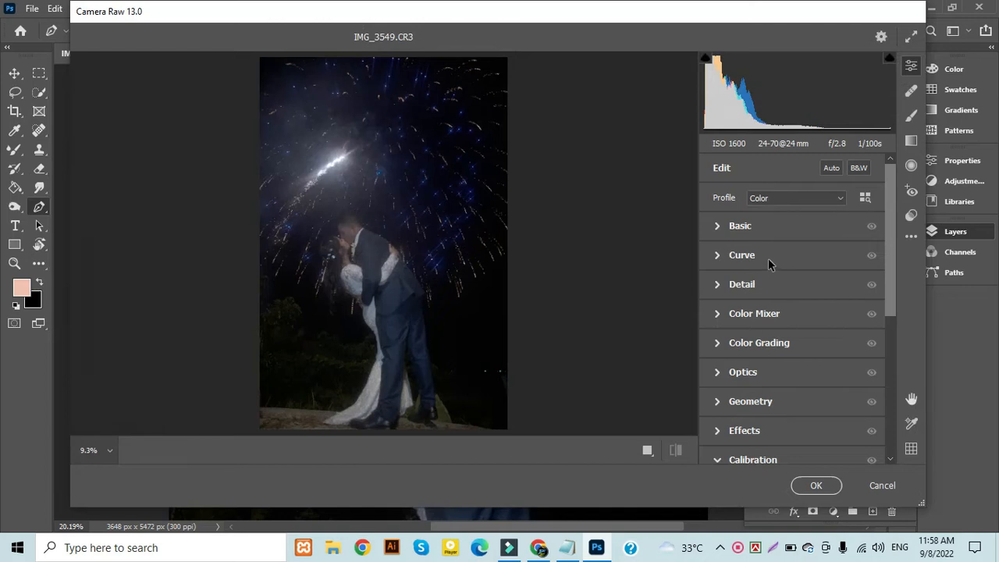
Check the couple's faces at 100%, and set the Basic white balance to Temperature -7 and Tint 0
left_click(721, 228)
left_click(328, 245)
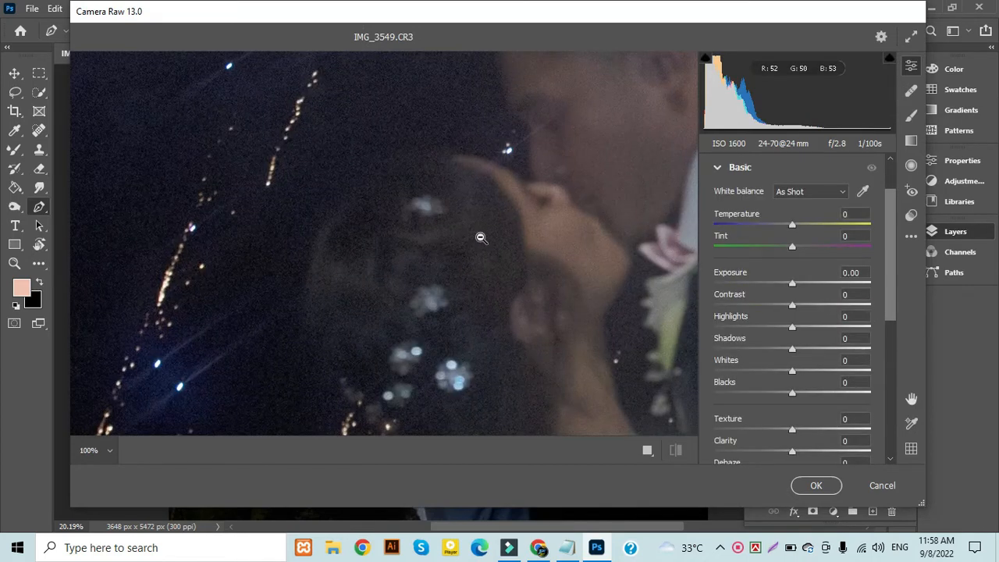
left_click_drag(542, 226, 316, 260)
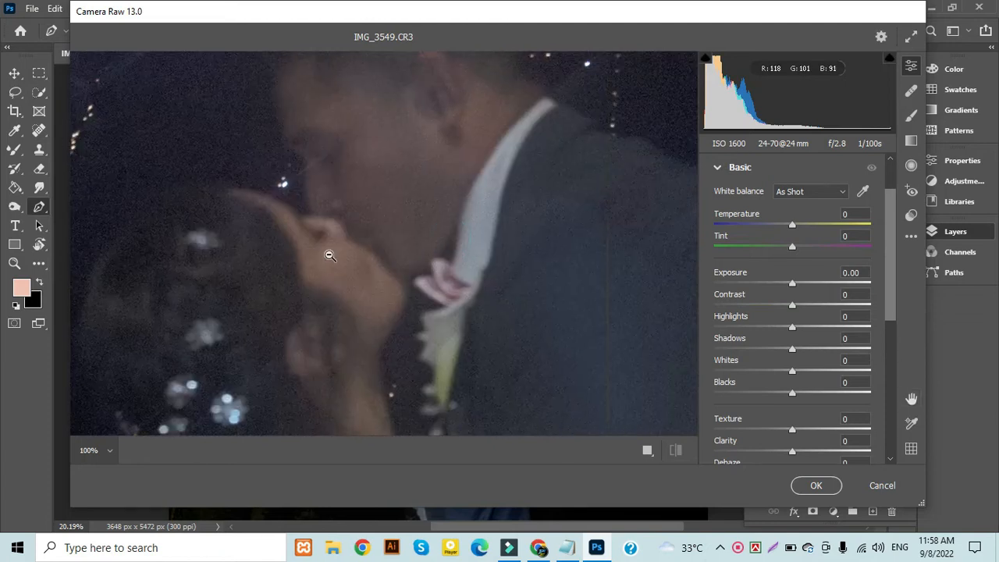
left_click(329, 255)
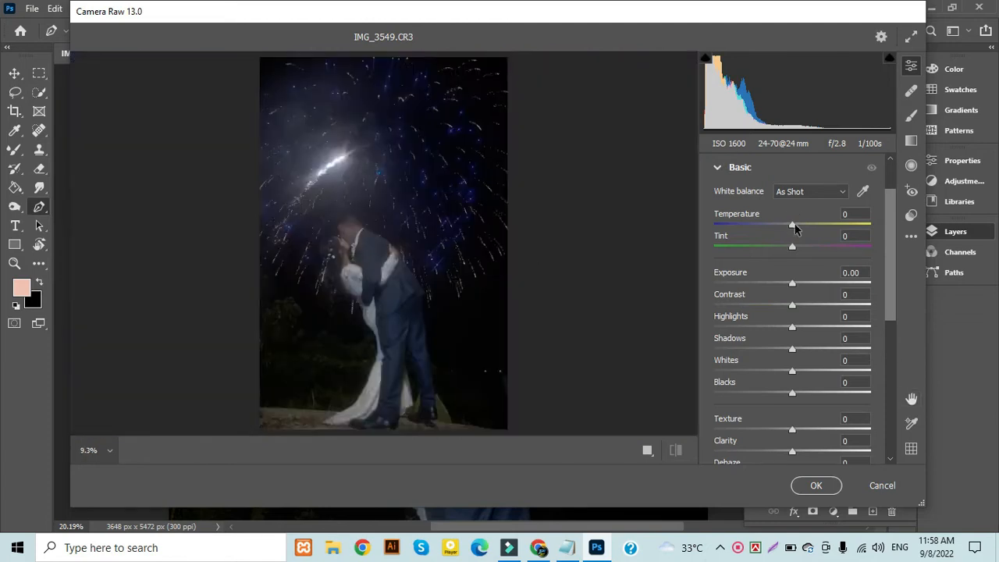
mouse_move(791, 224)
left_mouse_down()
mouse_move(800, 225)
mouse_move(791, 224)
left_mouse_up()
left_click(792, 247)
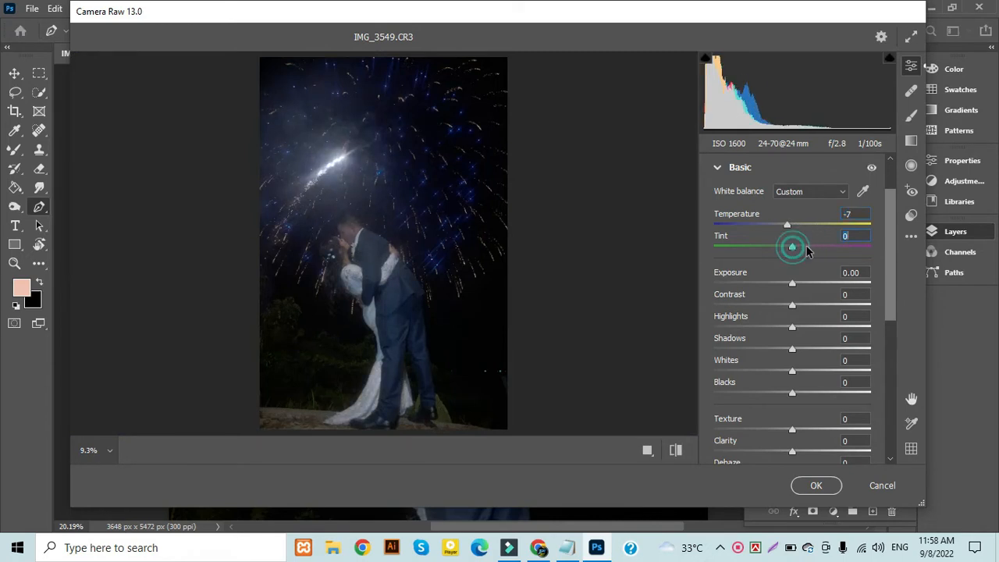
left_click_drag(809, 249, 775, 247)
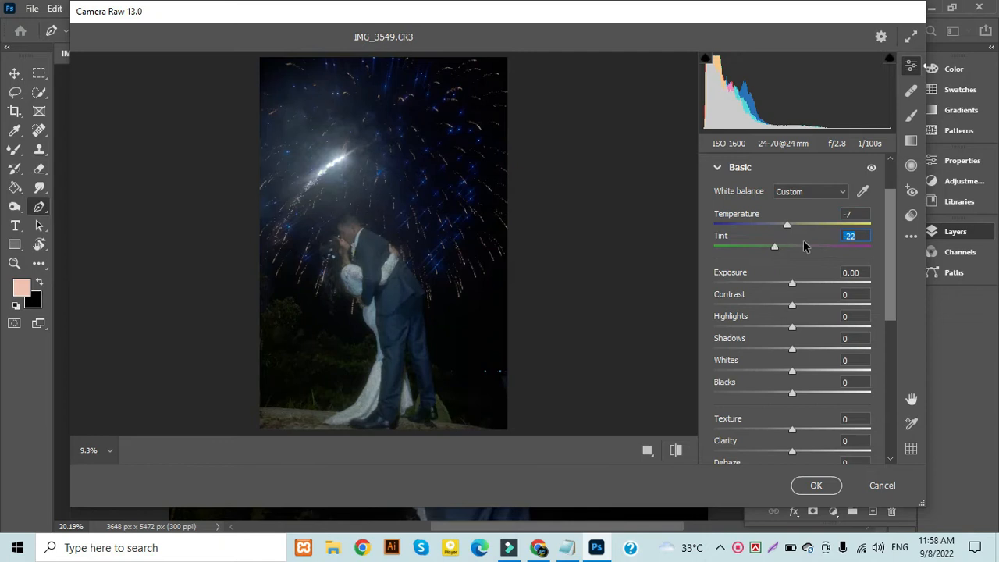
type("0")
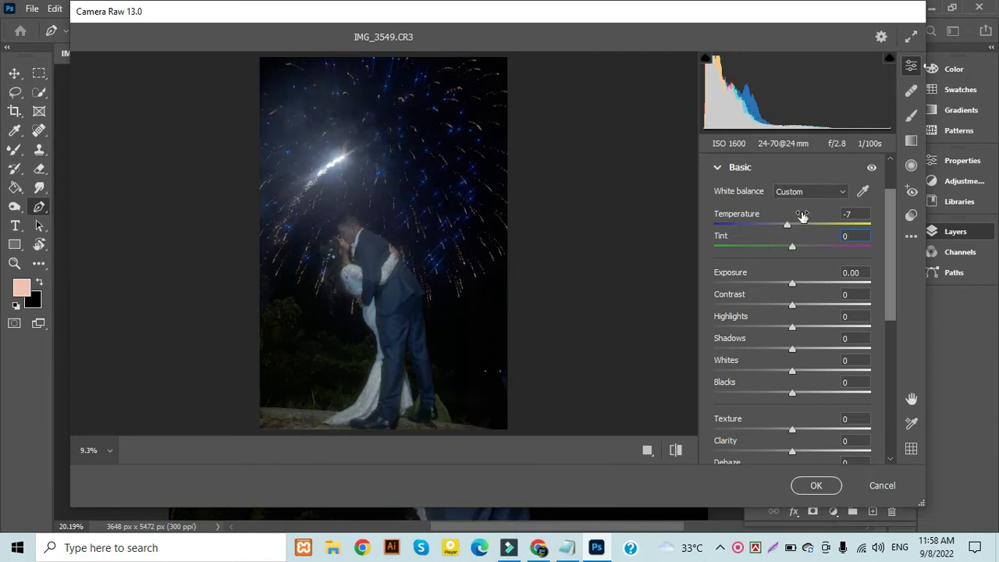
Apply moderate Noise Reduction in the Detail settings while viewing the groom's face and suit at 100%
left_click(734, 168)
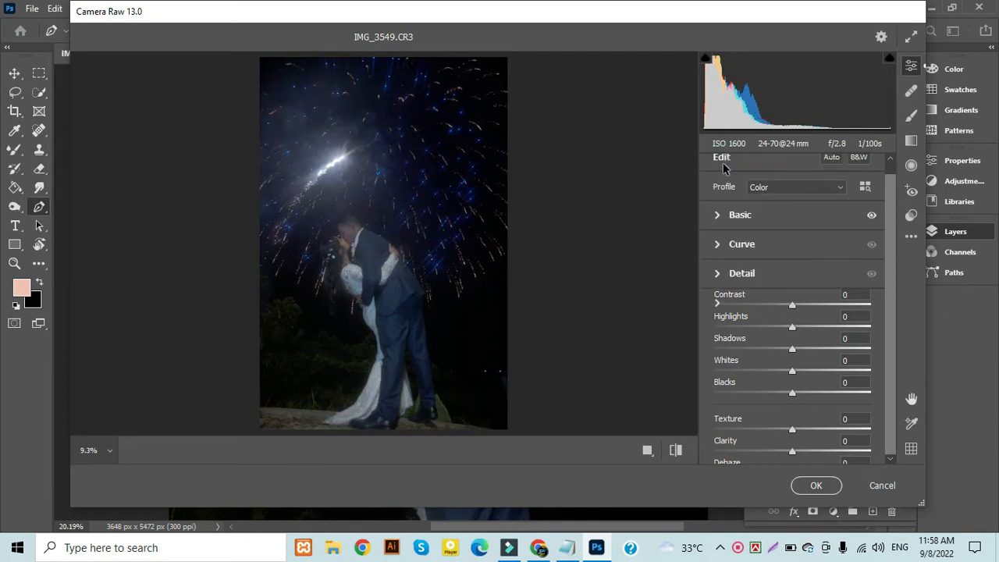
left_click(718, 276)
left_click(406, 224)
key("space")
left_click_drag(321, 295, 618, 219)
left_click_drag(314, 274, 591, 273)
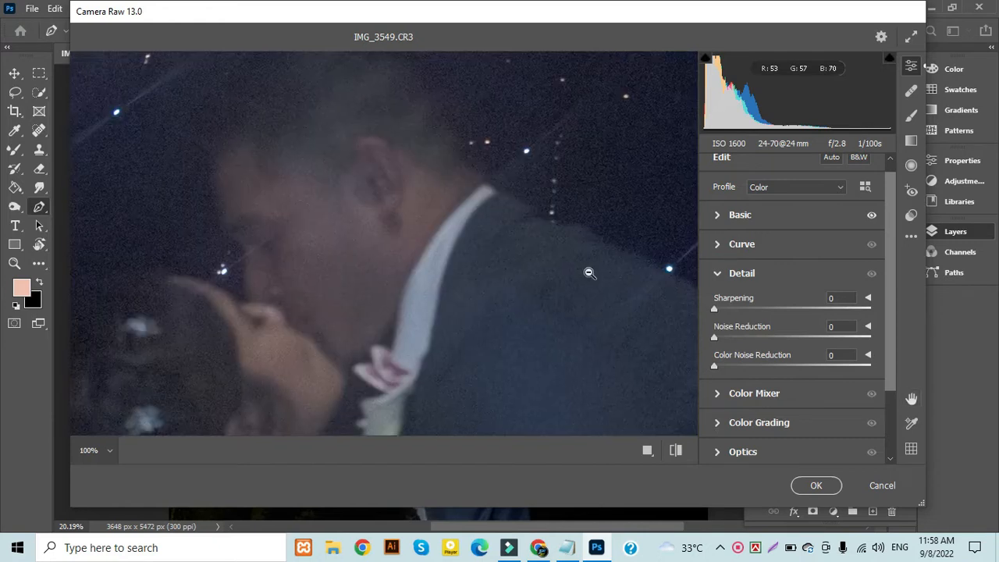
left_click(761, 337)
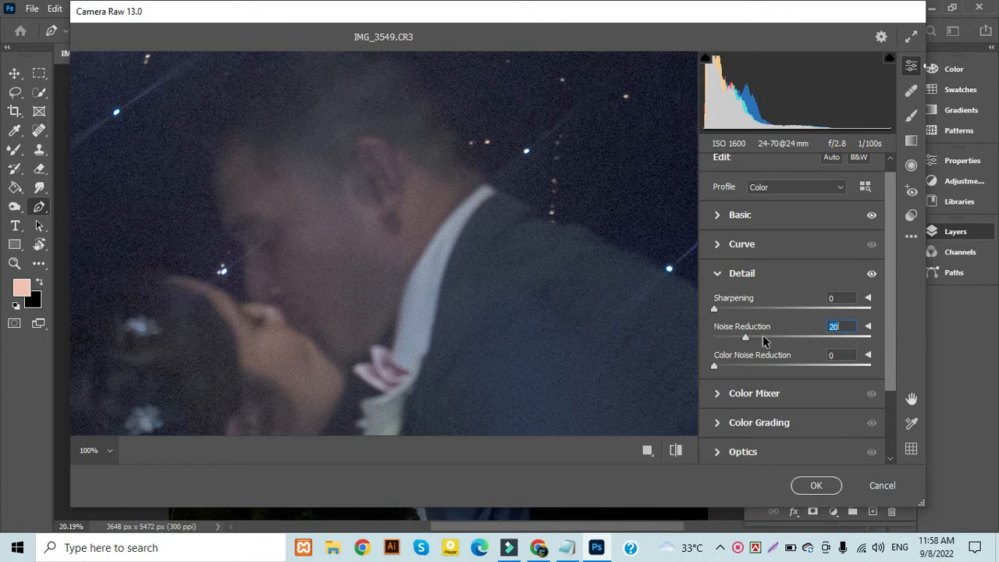
left_click(769, 336)
left_click(756, 337)
Add slight Color Noise Reduction and return Sharpening to its minimum after trying it
left_click(745, 368)
left_click_drag(744, 369, 743, 367)
left_click(726, 365)
left_click(746, 309)
left_click(712, 311)
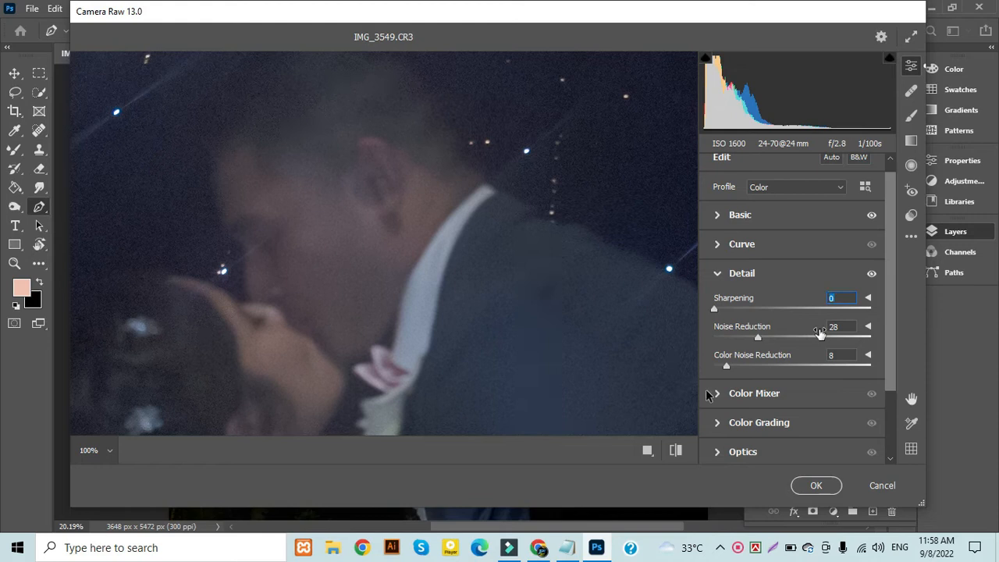
left_click(718, 274)
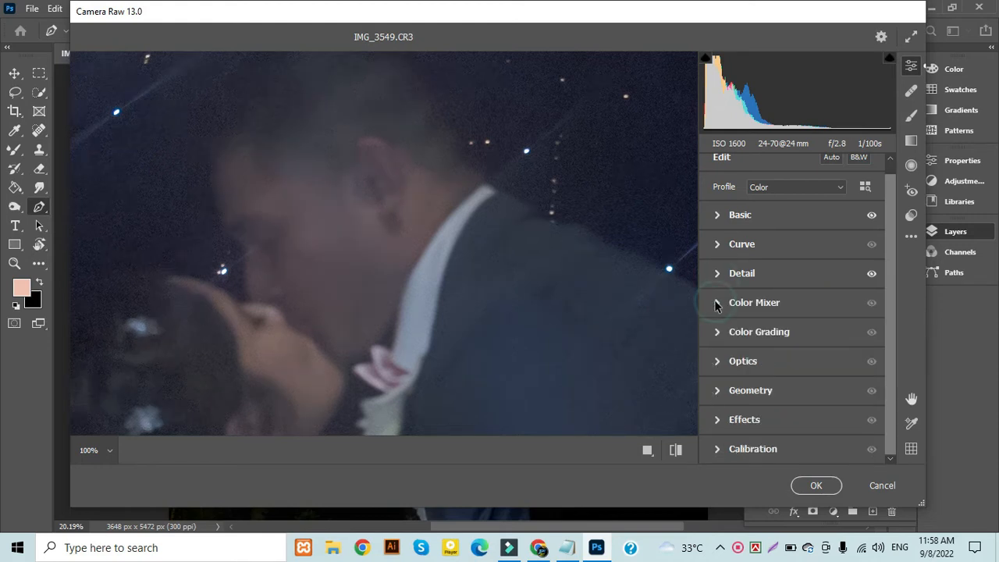
Set the Color Mixer hue of Reds to +22 and Oranges to +27
left_click(791, 300)
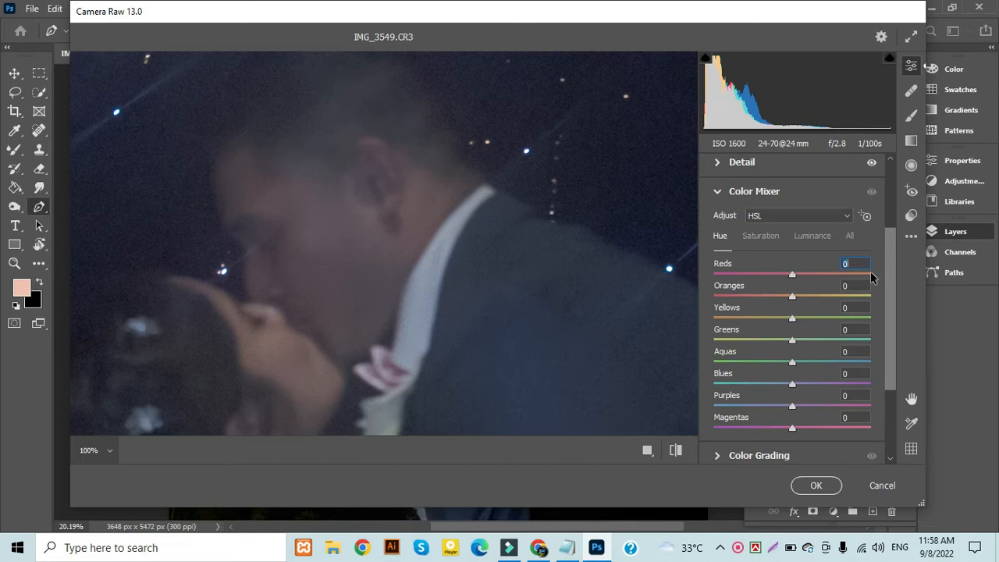
left_click(809, 275)
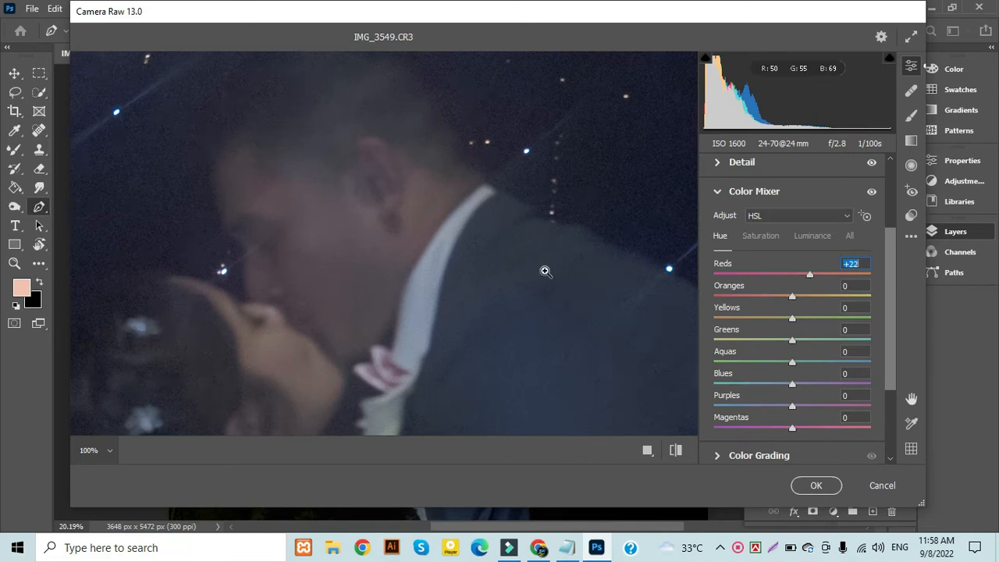
left_click(544, 270)
left_click_drag(793, 297, 873, 293)
left_click_drag(783, 298, 812, 298)
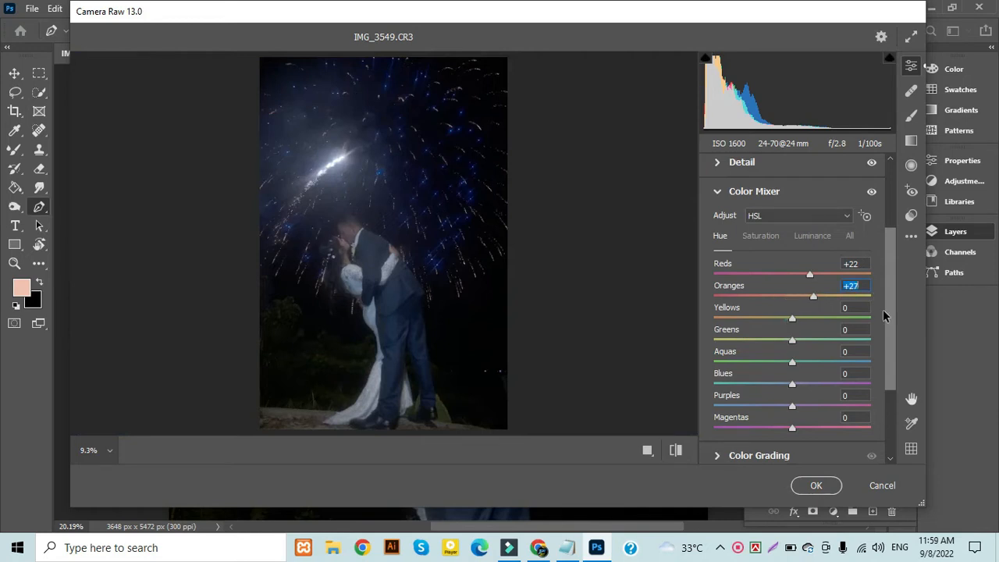
Set the Color Mixer hue of Yellows to +100, Greens to +52 and Aquas to +24
left_click_drag(787, 319, 886, 316)
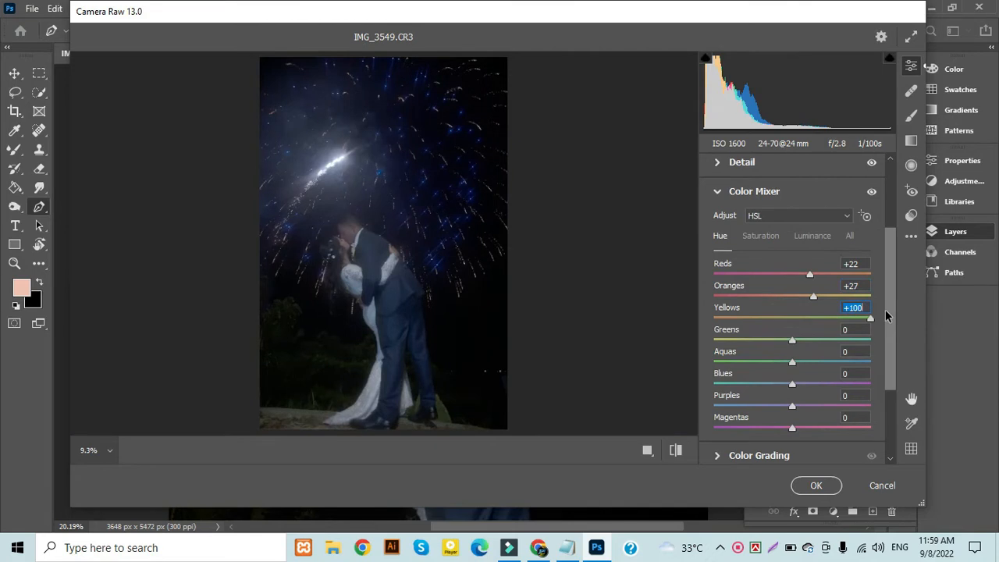
left_click_drag(793, 341, 871, 338)
left_click(870, 337)
left_click_drag(849, 342, 833, 348)
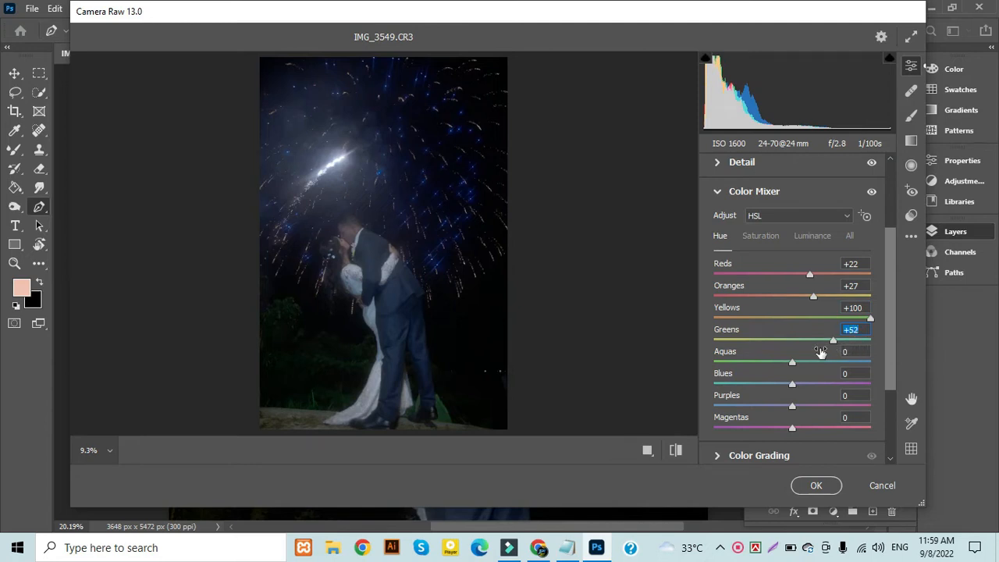
left_click(793, 362)
left_click(850, 362)
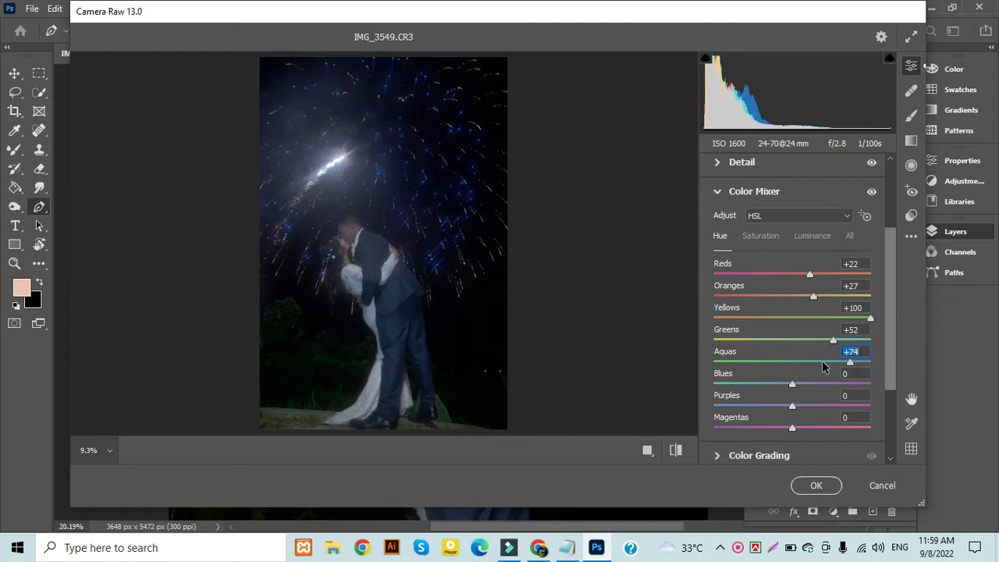
left_click(811, 362)
Set the Color Mixer hue of Blues to -21 and Purples to -75
left_click(791, 384)
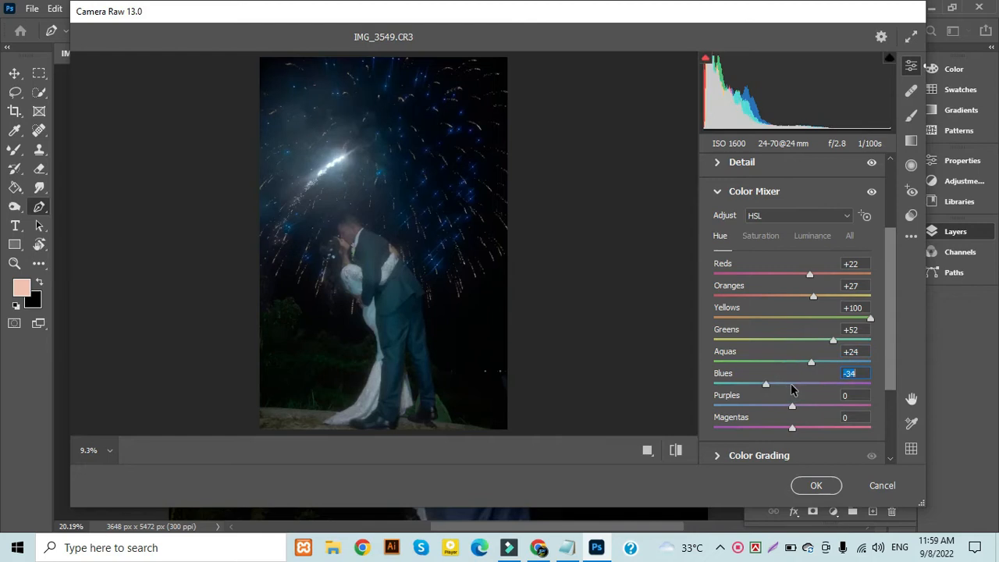
left_click(765, 388)
mouse_move(764, 384)
left_mouse_down()
mouse_move(810, 381)
mouse_move(774, 380)
left_mouse_up()
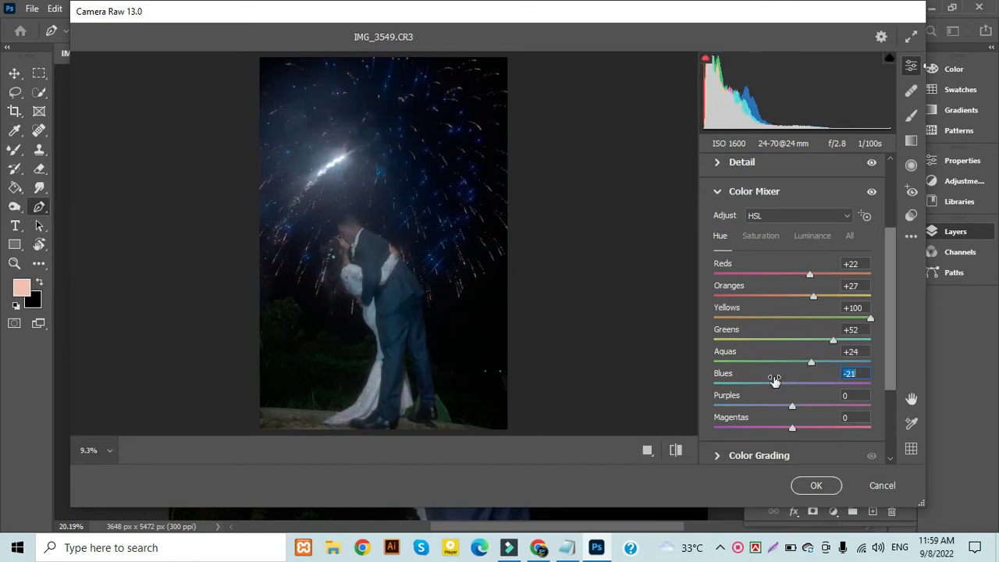
left_click(793, 406)
left_click(733, 407)
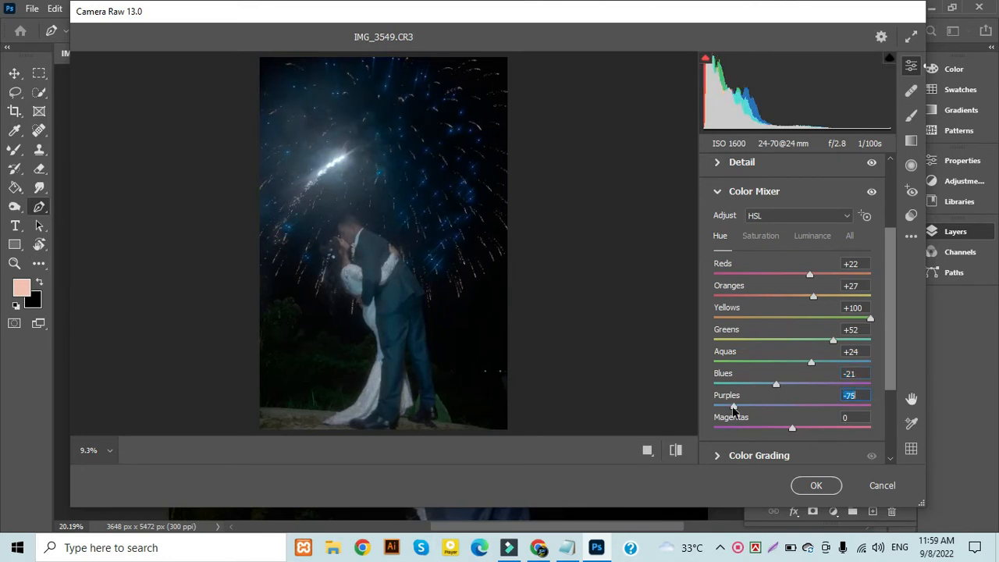
Set the Shadows Tint in the Calibration settings to -69
scroll(738, 397, "down", 2)
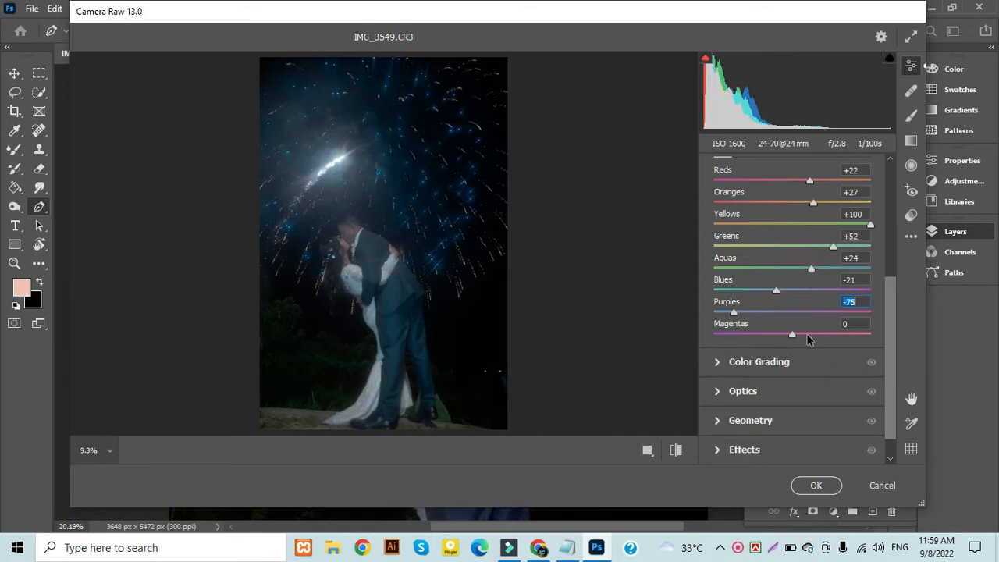
left_click(725, 422)
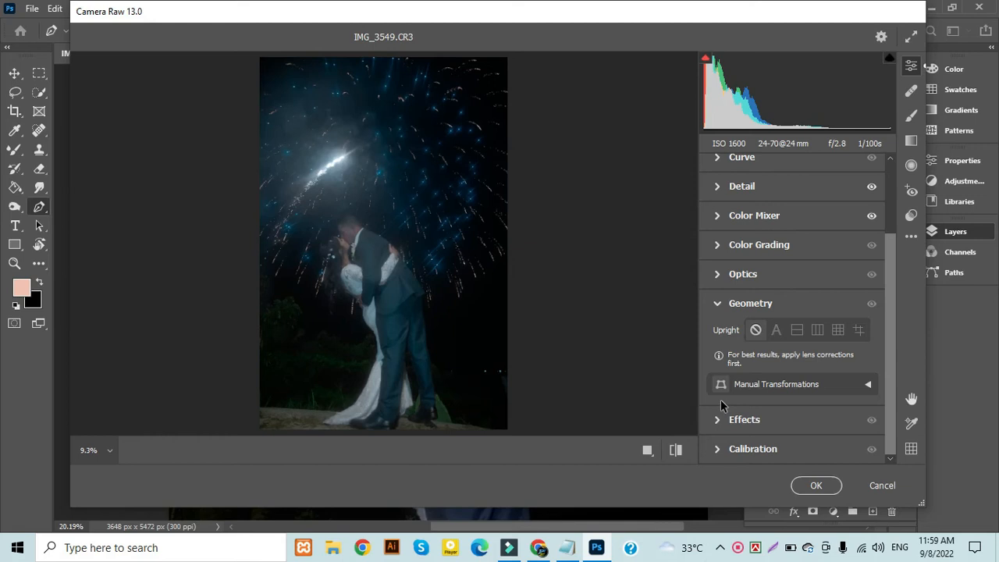
left_click(727, 449)
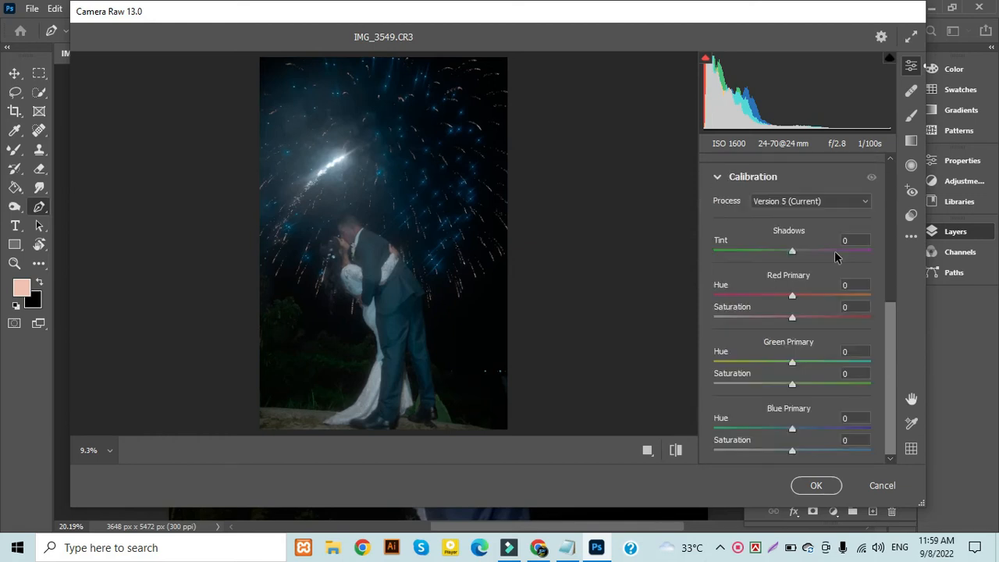
left_click(791, 250)
mouse_move(835, 252)
left_mouse_down()
mouse_move(758, 258)
mouse_move(830, 257)
left_mouse_up()
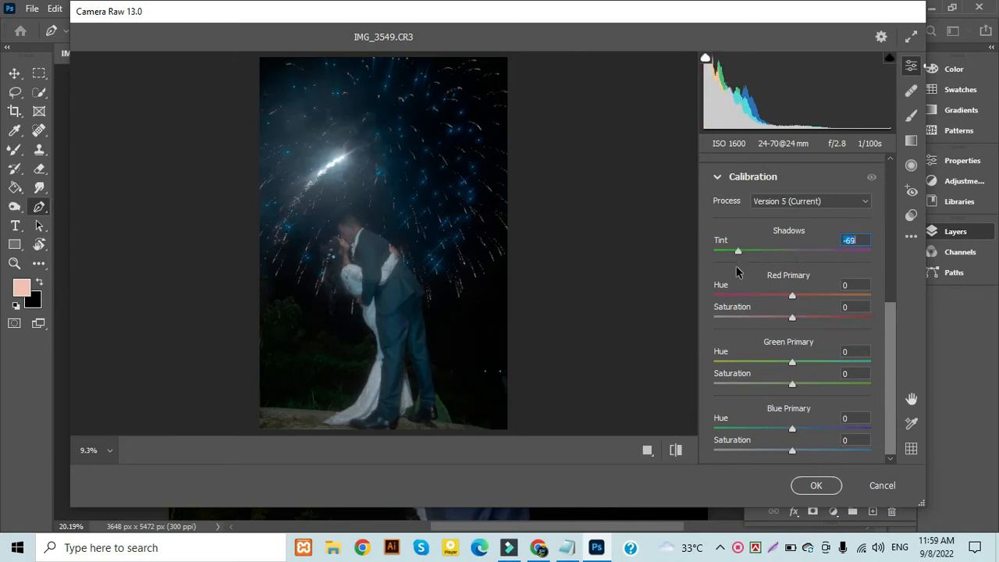
type("-69")
key("Tab")
Set the Calibration Red Primary hue to +78 and shift the Green Primary hue moderately toward teal
left_click_drag(780, 298, 852, 298)
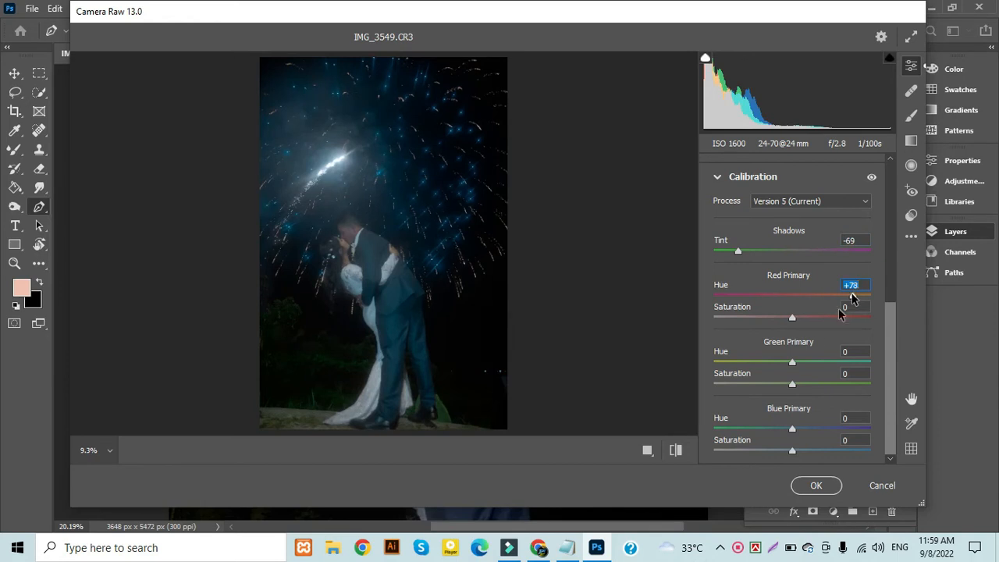
left_click_drag(795, 359, 834, 362)
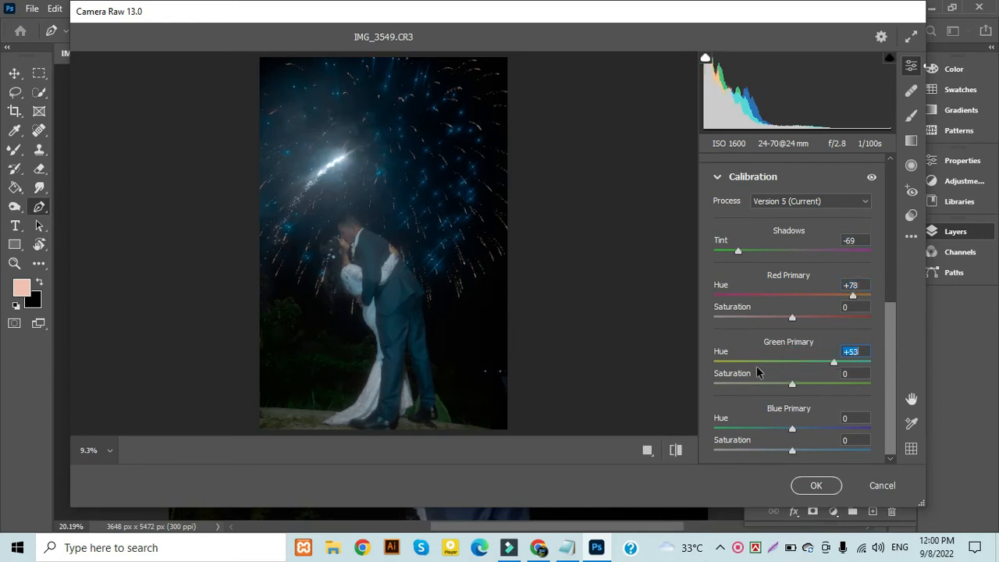
left_click_drag(833, 362, 821, 362)
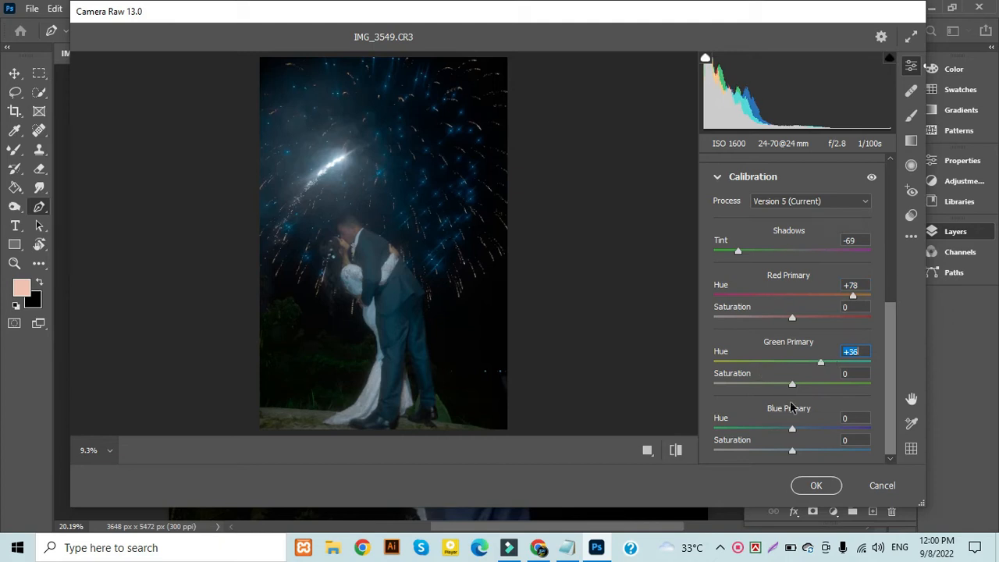
left_click(718, 176)
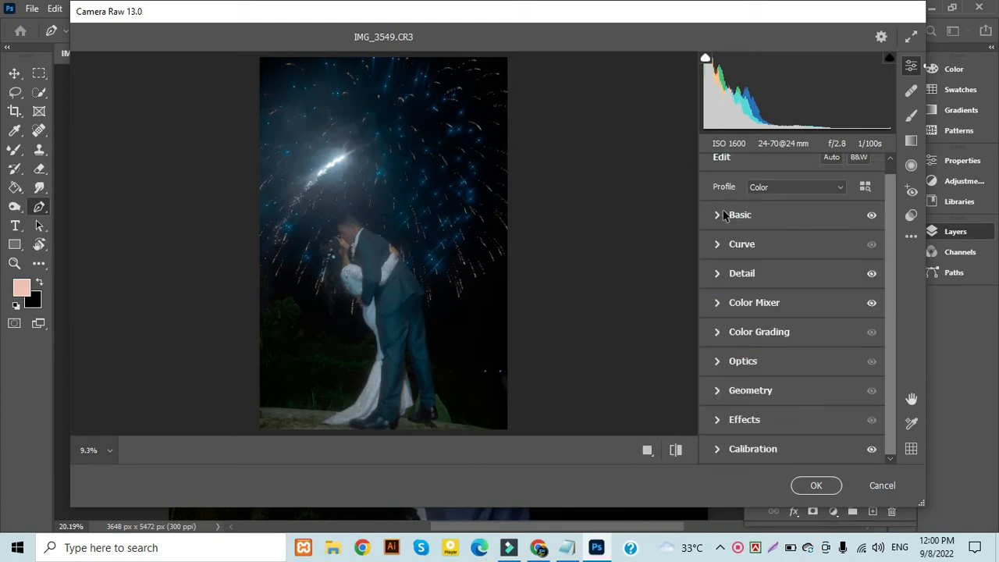
Darken the photo's edges by setting Vignetting in the Effects settings to -55
left_click(719, 420)
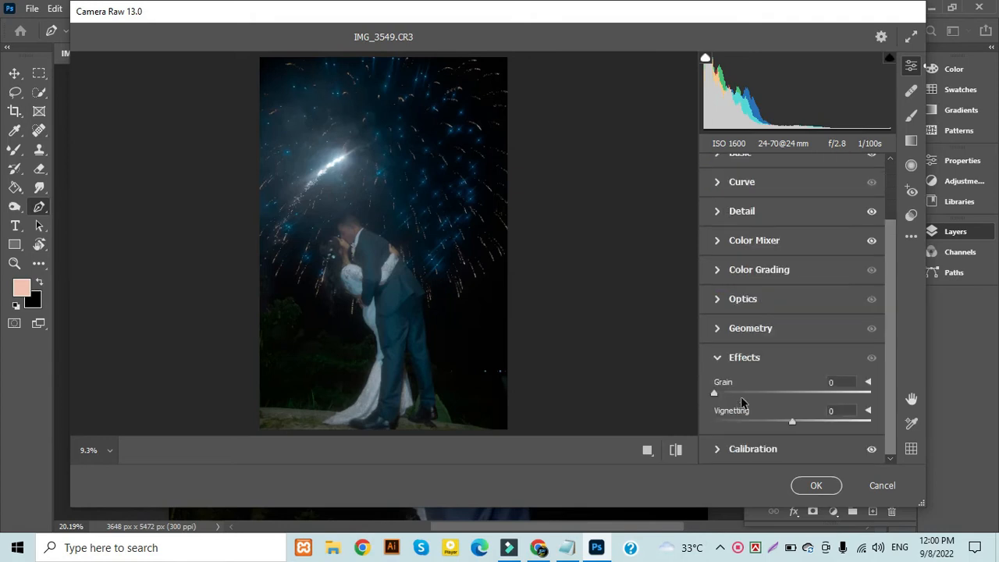
left_click(771, 422)
left_click(748, 423)
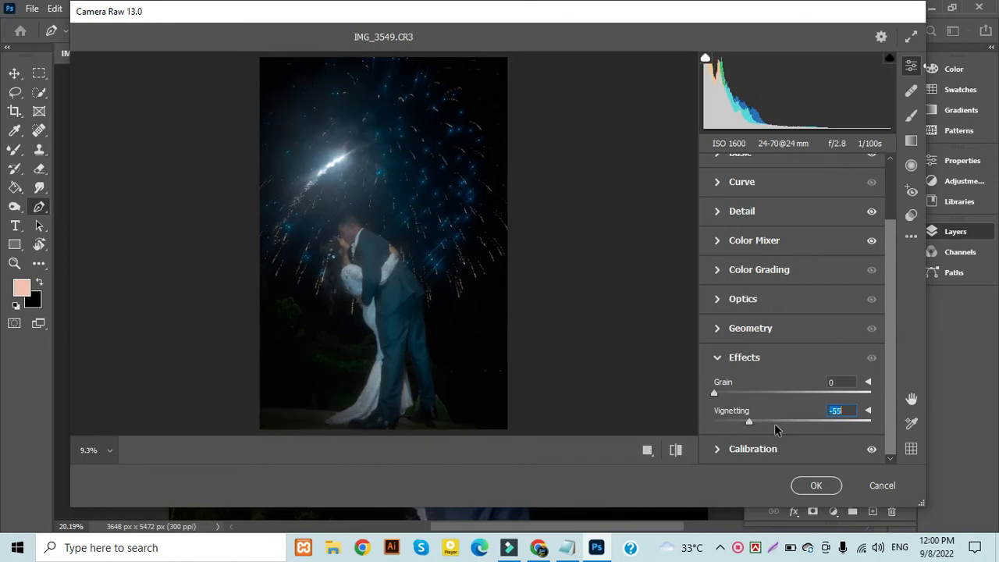
Ease the edge darkening by setting Vignetting to -21 and apply the Camera Raw Filter to the photo
left_click(774, 423)
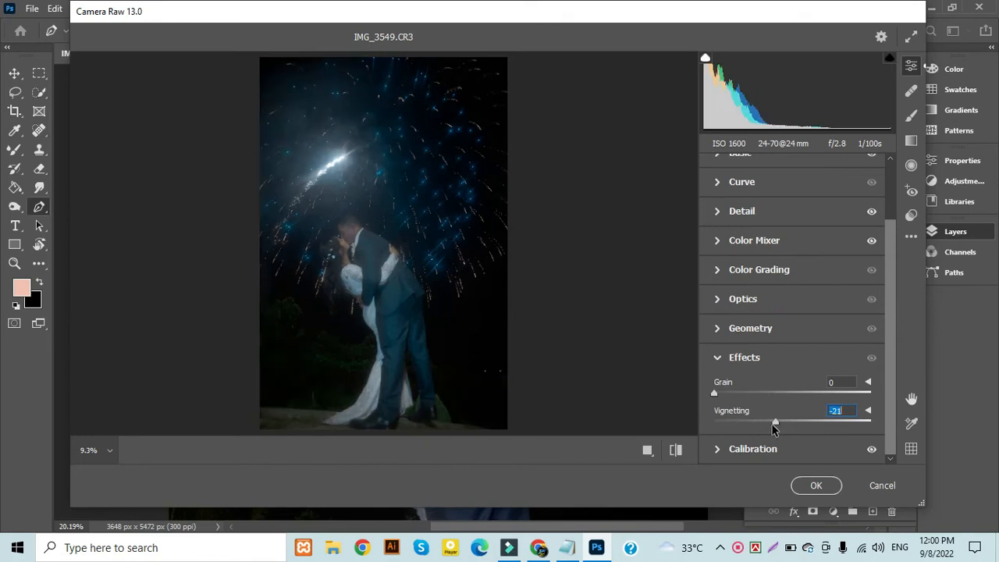
left_click(816, 485)
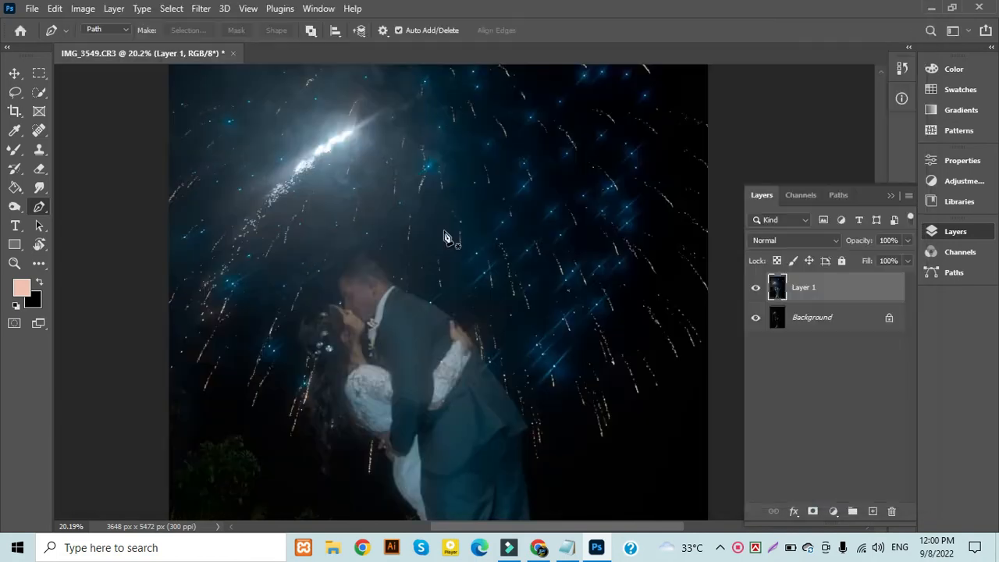
scroll(445, 299, "up", 2)
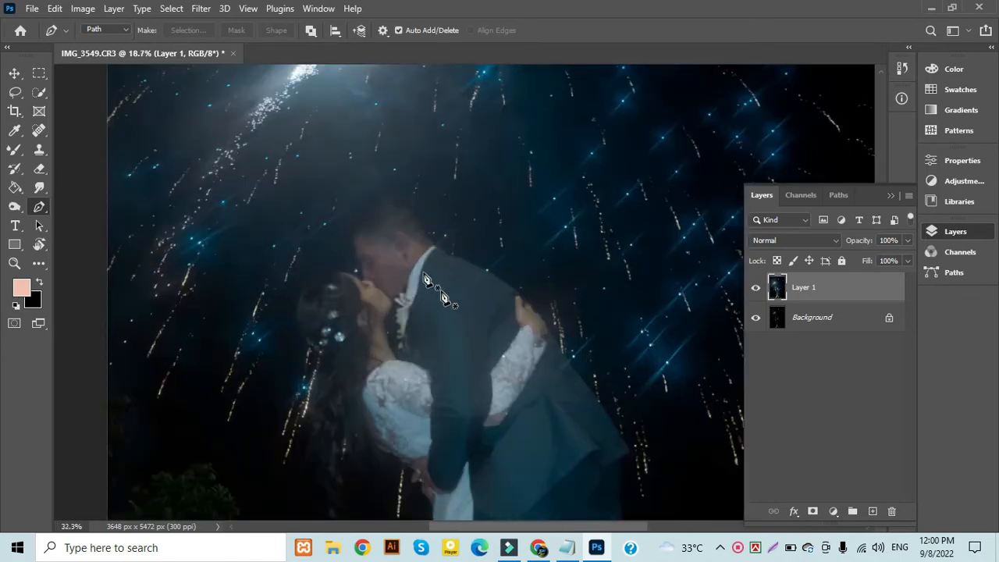
scroll(425, 279, "up", 1)
key("v")
scroll(425, 279, "down", 1)
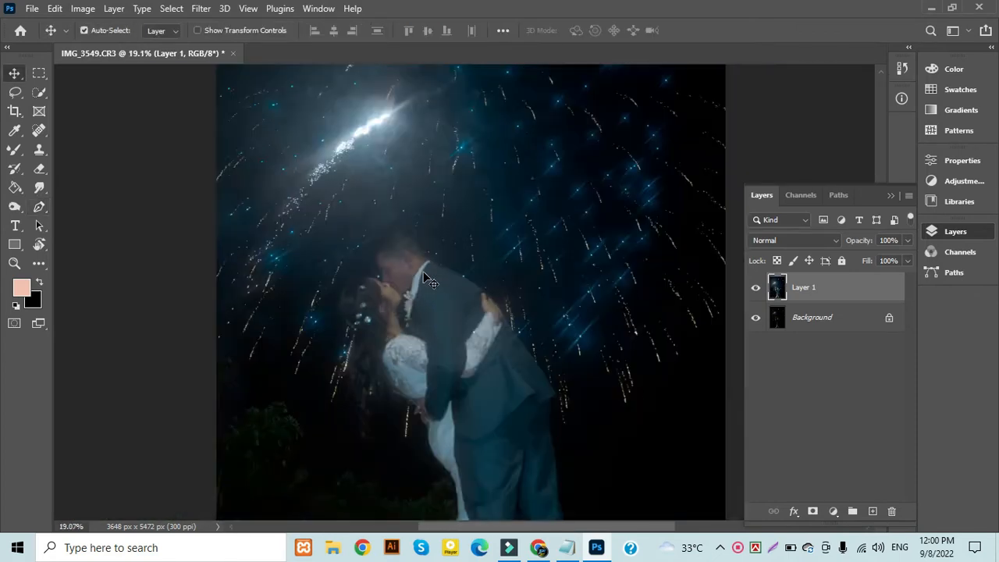
scroll(425, 279, "down", 1)
scroll(425, 278, "down", 1)
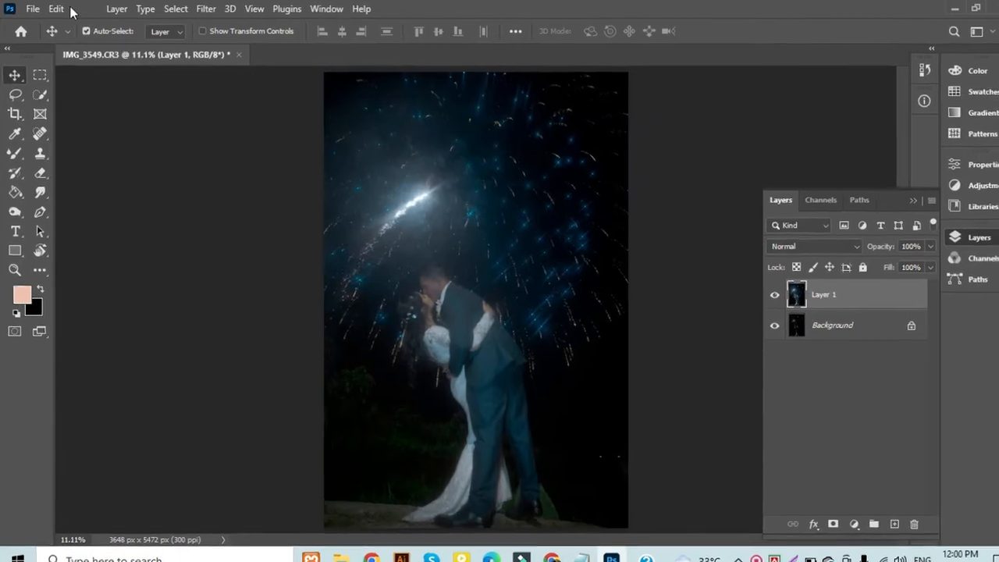
Open a Selective Color adjustment on Layer 1 and set Reds to Cyan +24, Magenta -97, Yellow -76 and Black -56
left_click(83, 8)
mouse_move(188, 54)
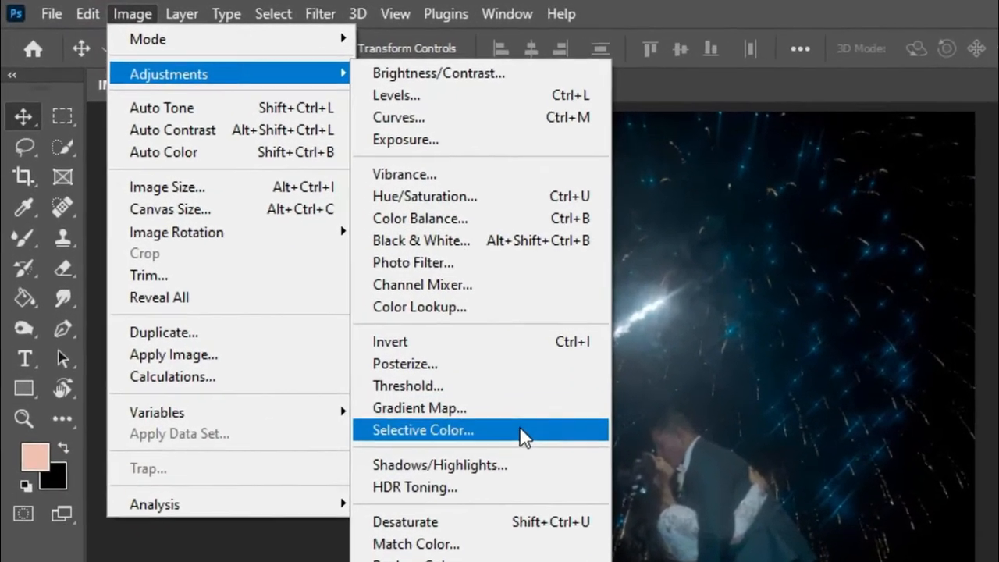
left_click(519, 429)
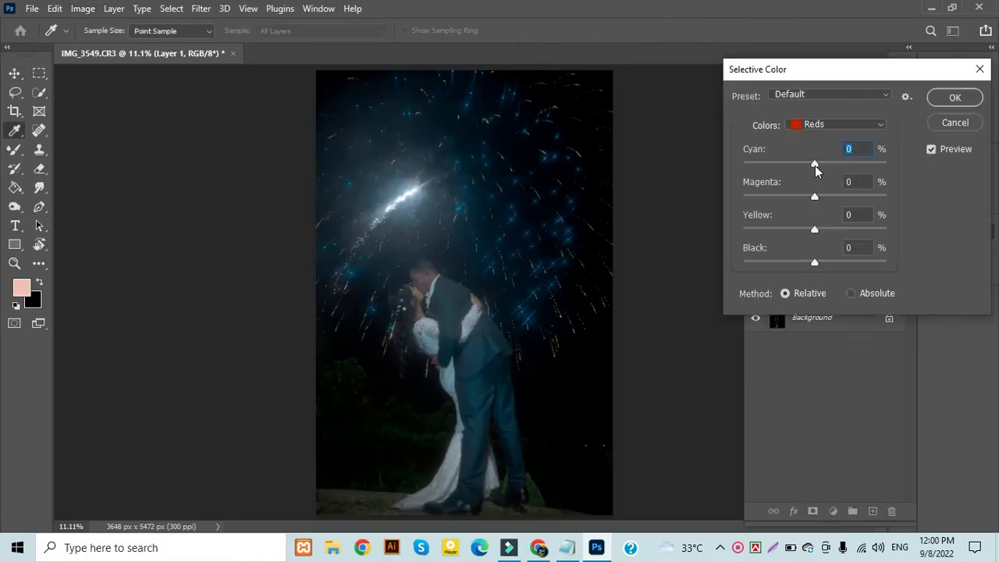
left_click_drag(816, 165, 839, 152)
left_click_drag(789, 166, 832, 162)
left_click_drag(816, 194, 745, 196)
left_click_drag(817, 229, 761, 233)
left_click_drag(814, 263, 775, 262)
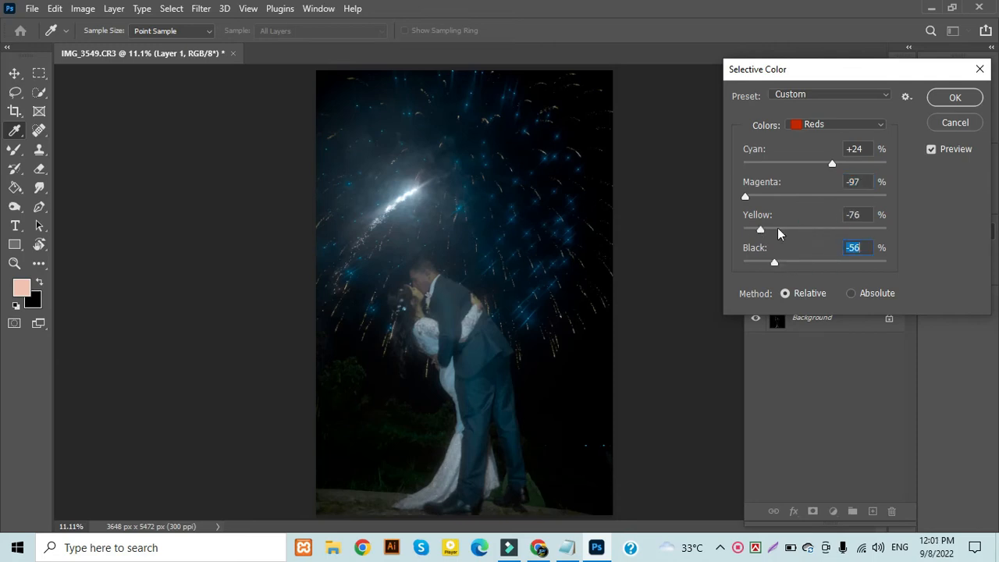
Set the Selective Color Yellows to Cyan -42, Magenta -100, Yellow -74 and Black -81, and apply the adjustment
left_click(803, 122)
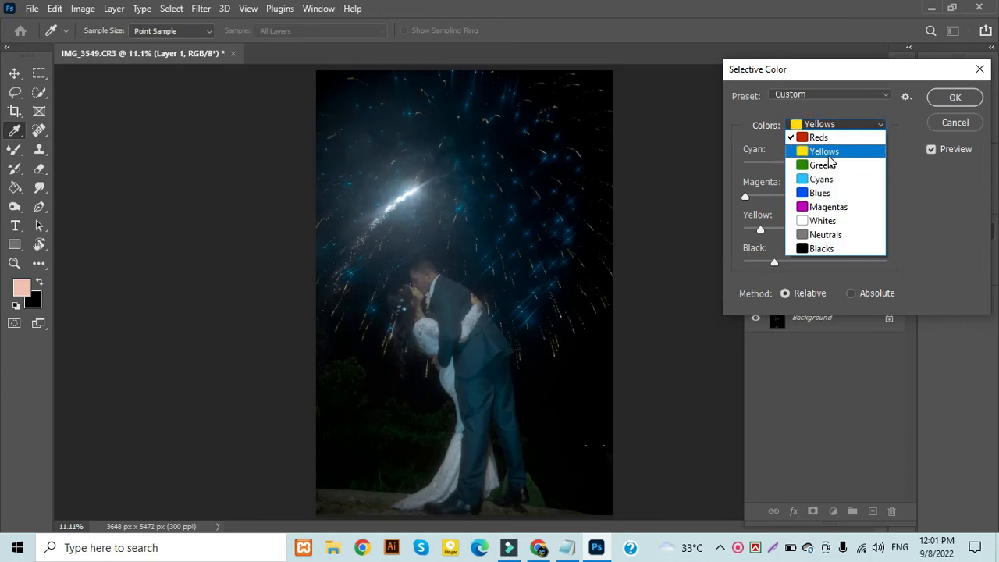
left_click(822, 149)
left_click_drag(808, 267, 758, 266)
left_click_drag(809, 231, 761, 228)
left_click_drag(814, 196, 764, 202)
left_click_drag(815, 163, 785, 174)
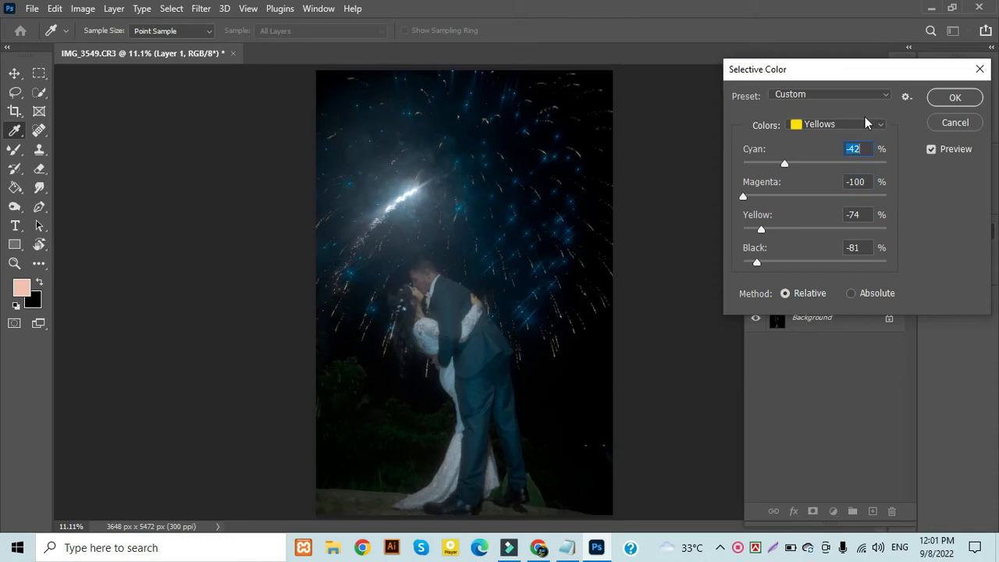
left_click(933, 99)
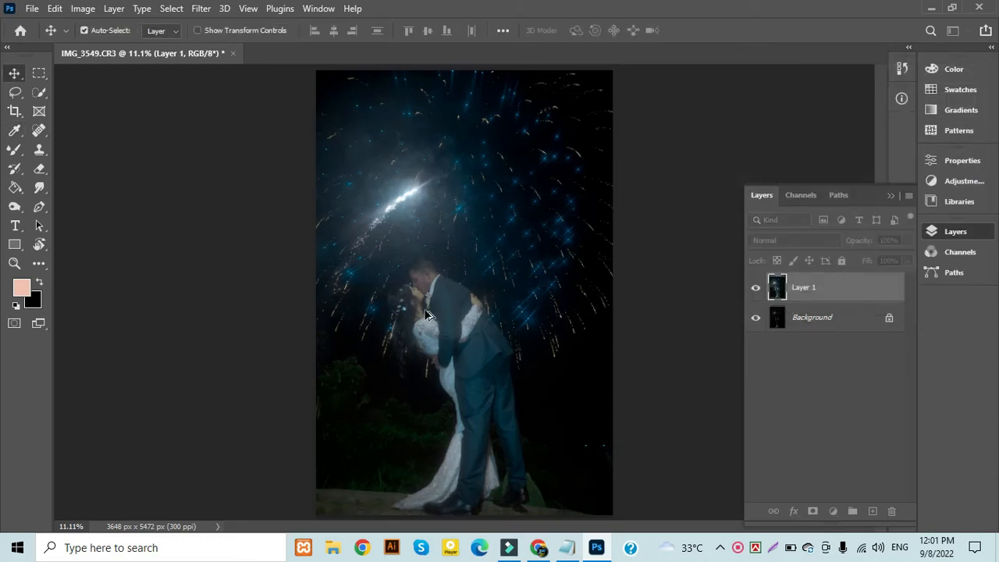
Start another Selective Color adjustment with Reds at Cyan +83, Magenta -64 and Yellow +66, and reduce their Black moderately
scroll(425, 315, "up", 4)
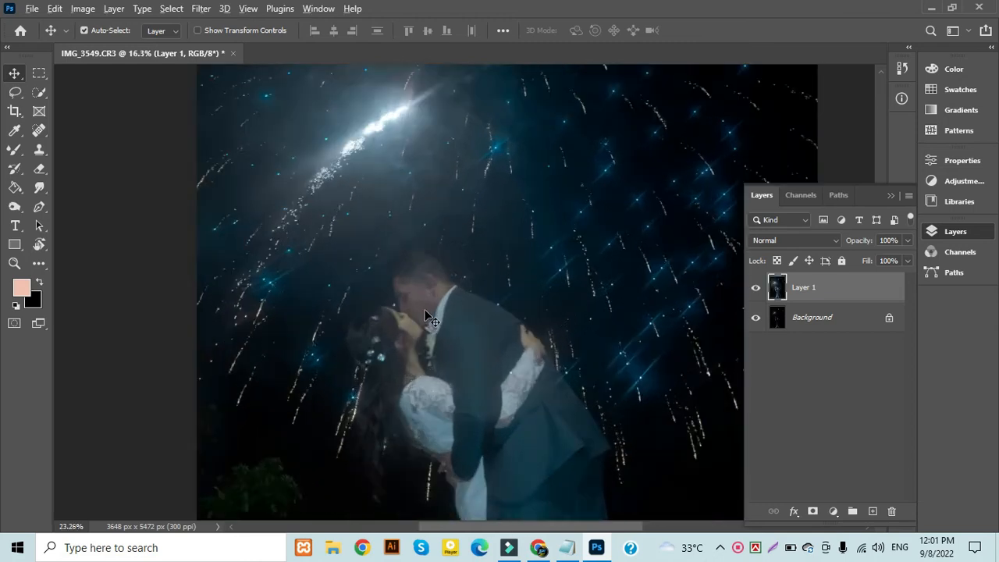
scroll(425, 314, "up", 2)
left_click_drag(434, 346, 446, 309)
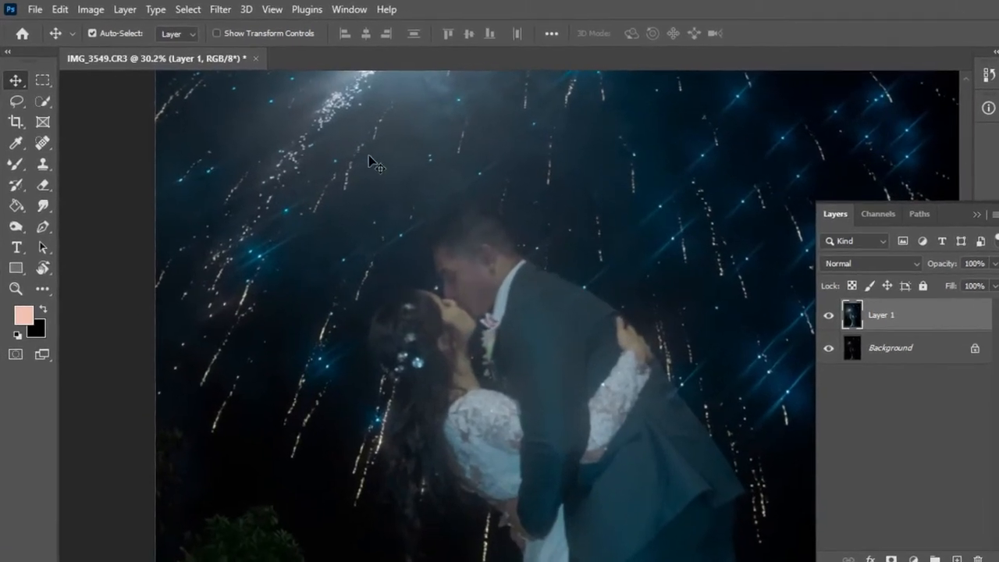
left_click(90, 10)
mouse_move(119, 52)
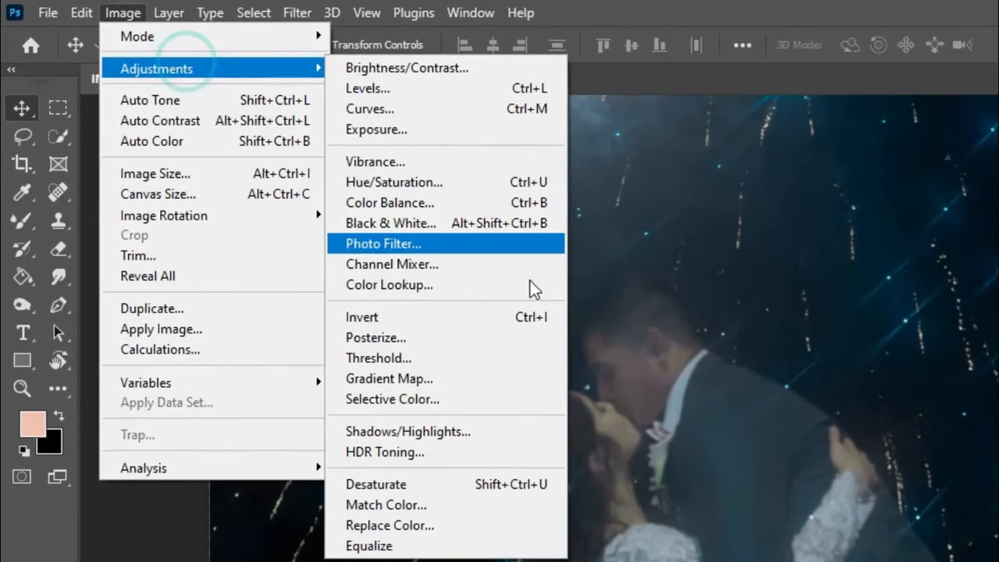
left_click(537, 396)
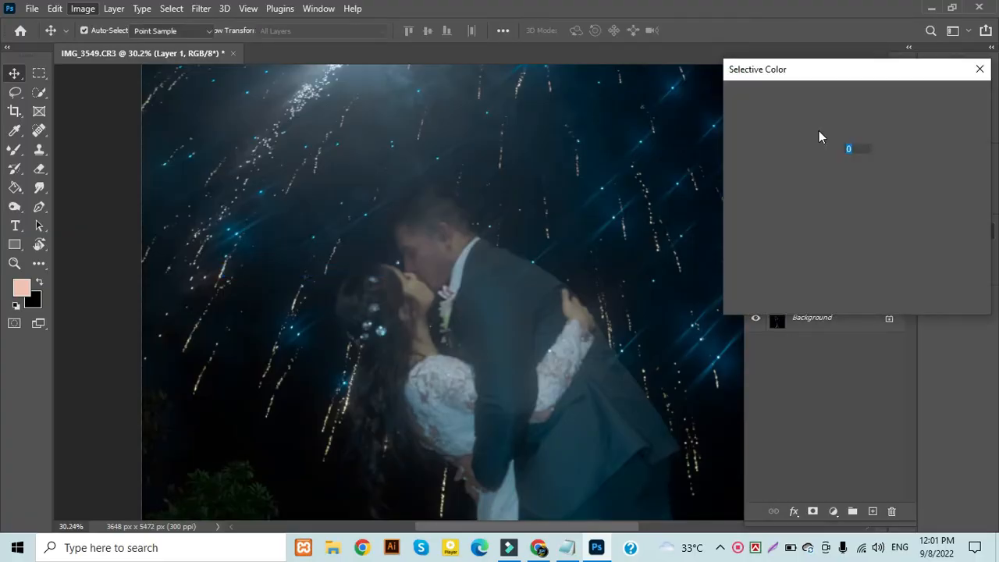
mouse_move(815, 163)
left_mouse_down()
mouse_move(912, 149)
mouse_move(661, 157)
left_mouse_up()
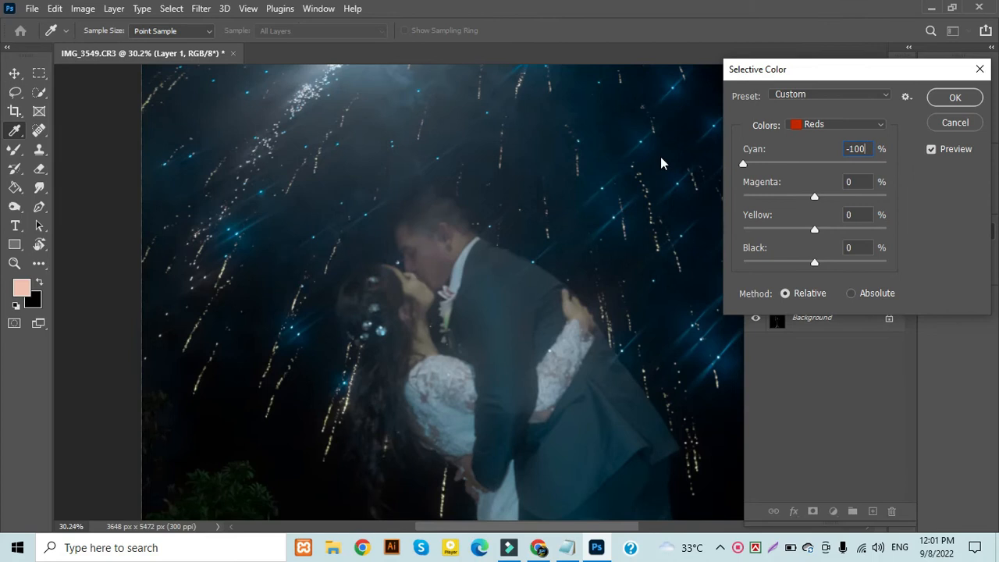
left_click_drag(812, 161, 874, 164)
left_click_drag(813, 195, 773, 196)
left_click_drag(816, 231, 865, 229)
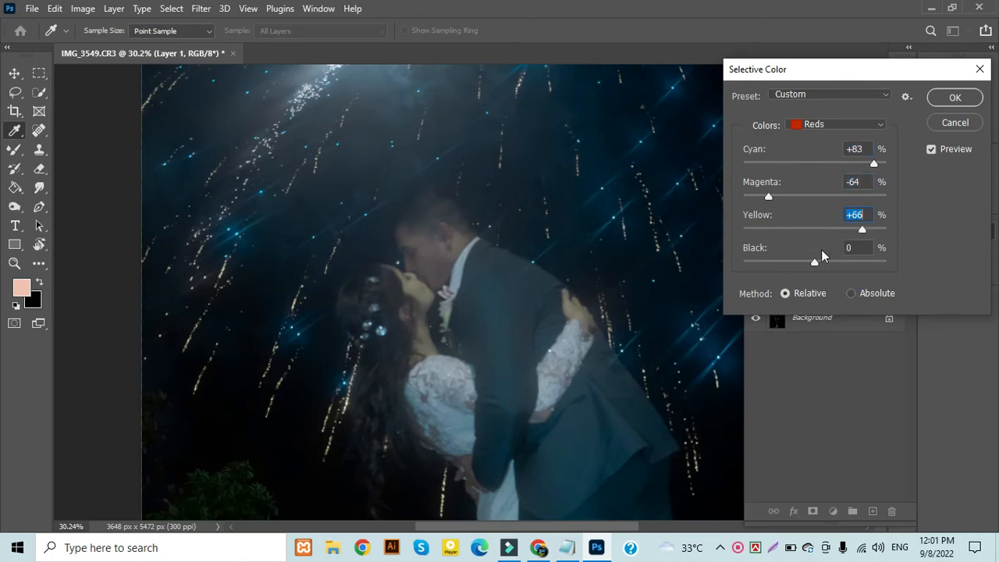
left_click_drag(812, 263, 790, 271)
Set the Selective Color Yellows to Cyan -57, Magenta +57, Yellow -47 and Black -21, and apply the adjustment
left_click(835, 125)
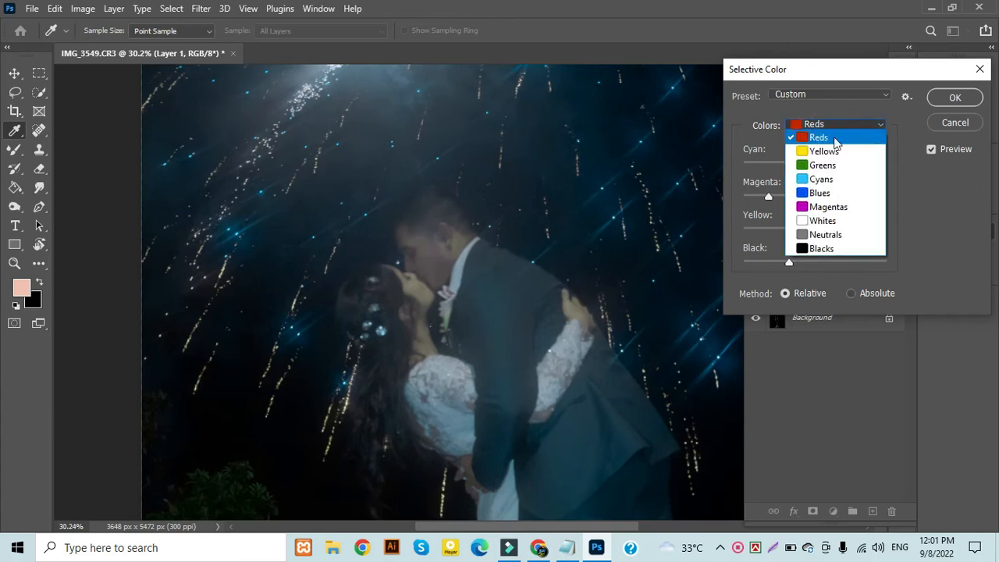
left_click(835, 150)
left_click_drag(813, 161, 735, 157)
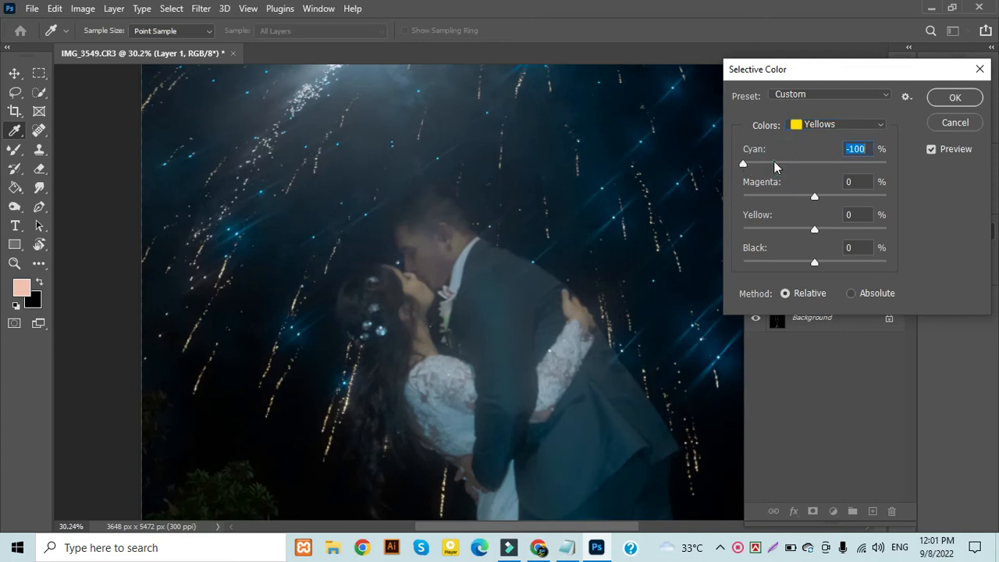
left_click_drag(814, 200, 857, 201)
left_click_drag(815, 229, 781, 231)
left_click_drag(815, 266, 789, 254)
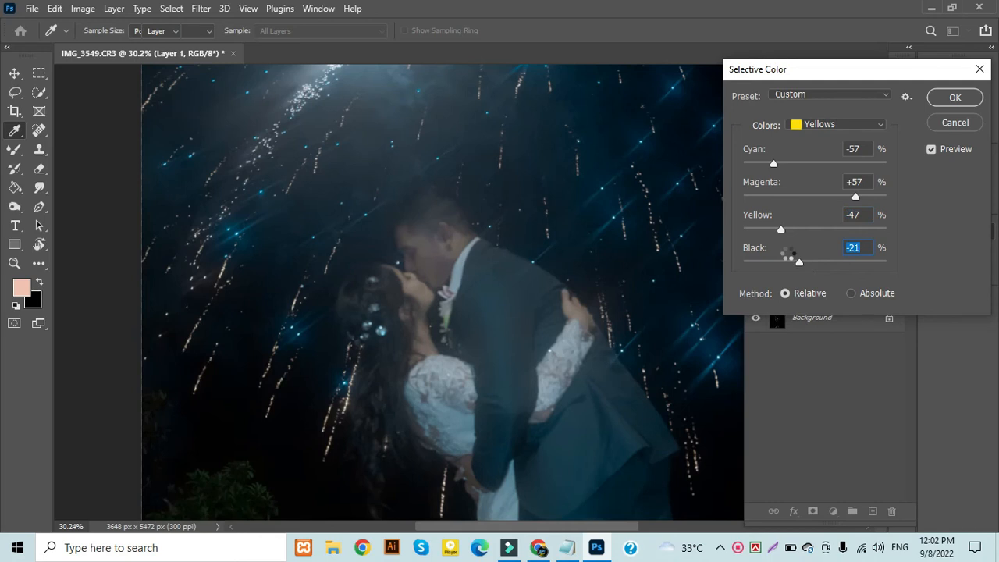
key("Return")
Deepen the blues with a new Selective Color adjustment, setting Blues to Cyan +100, Magenta +95, Yellow -71 and Black +33
scroll(524, 295, "down", 5)
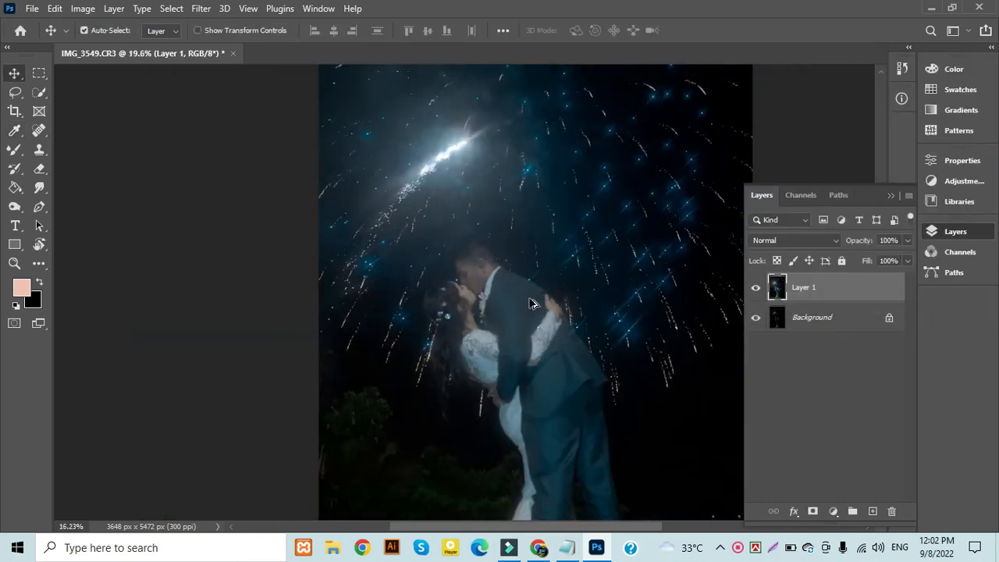
scroll(530, 300, "down", 1)
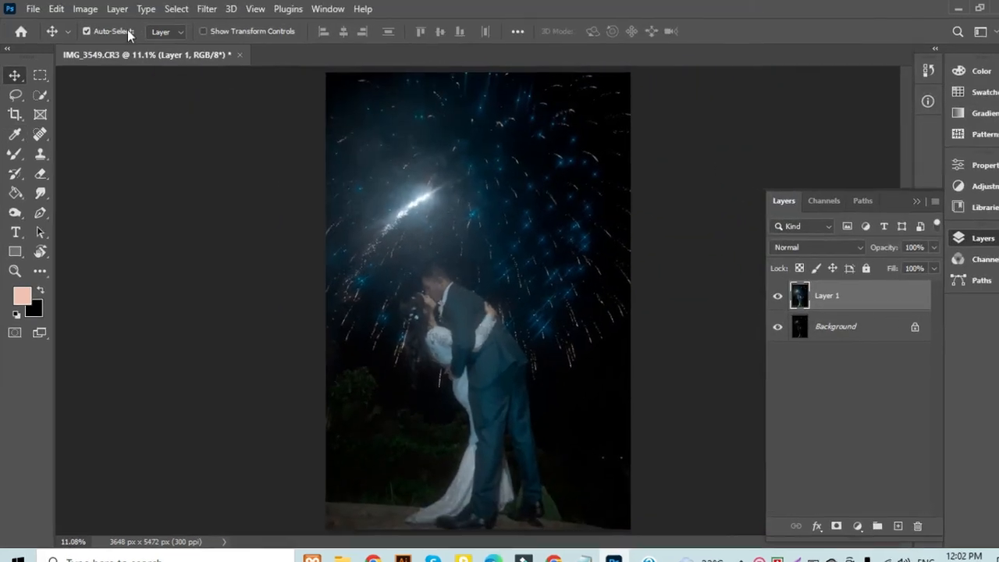
left_click(82, 8)
mouse_move(112, 62)
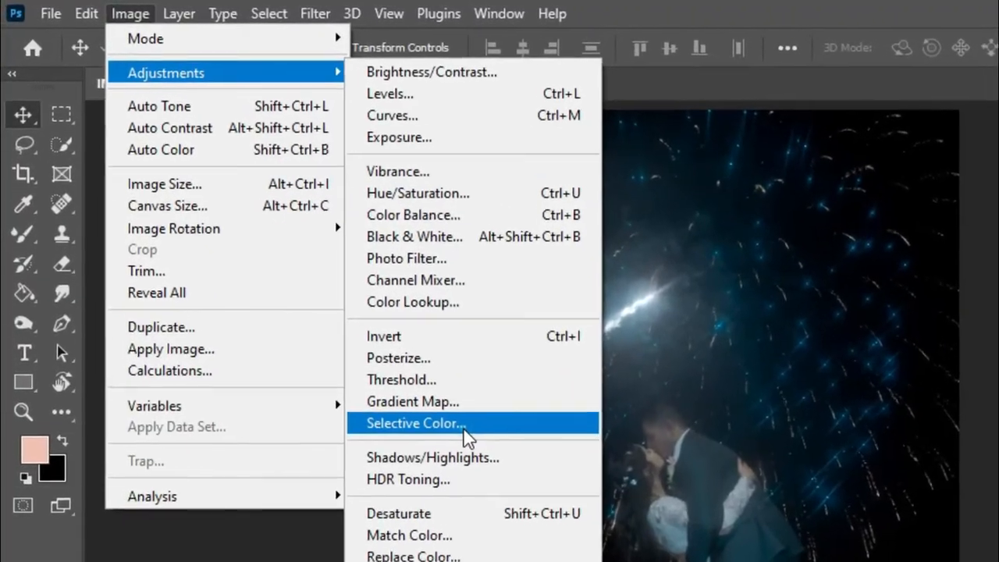
left_click(320, 321)
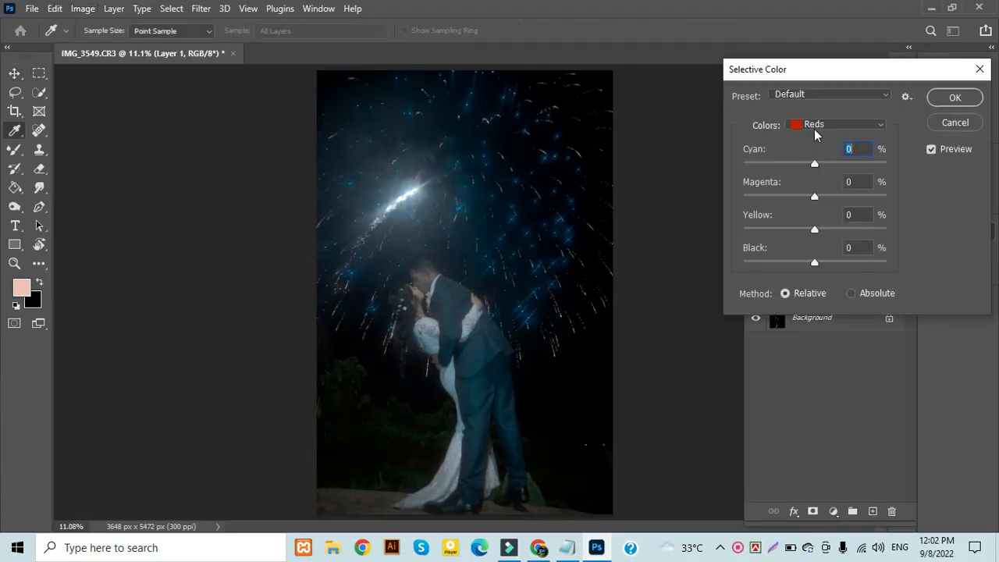
left_click(804, 125)
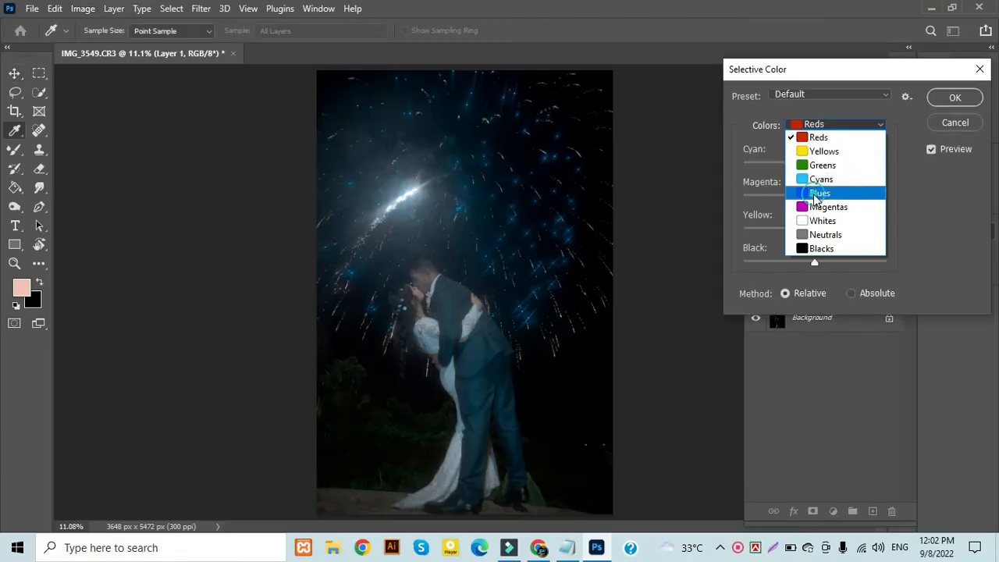
left_click(818, 194)
left_click_drag(814, 165, 784, 152)
left_click_drag(847, 156, 924, 162)
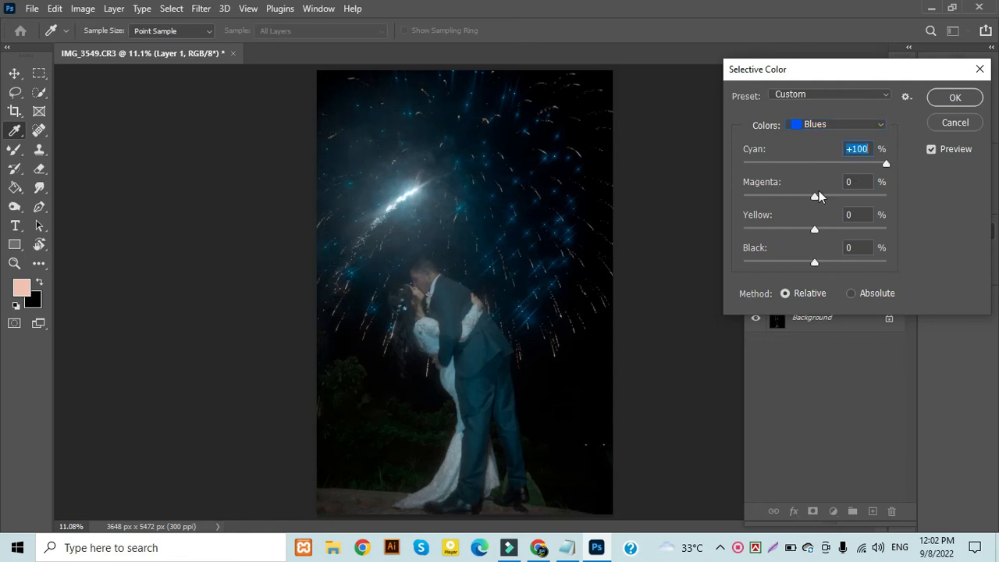
left_click_drag(857, 198, 884, 195)
left_click_drag(817, 231, 783, 229)
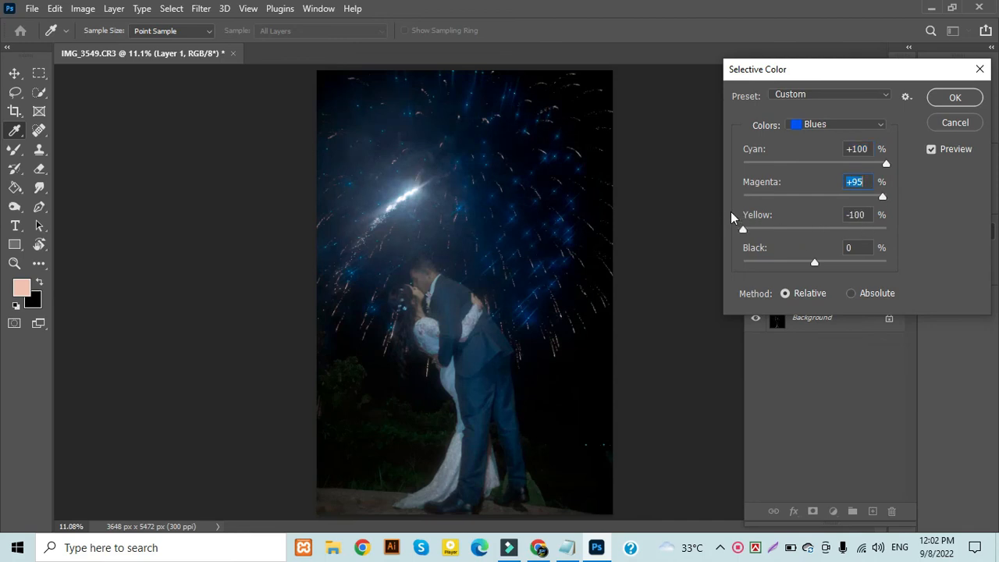
left_click_drag(731, 212, 763, 227)
left_click_drag(815, 265, 839, 267)
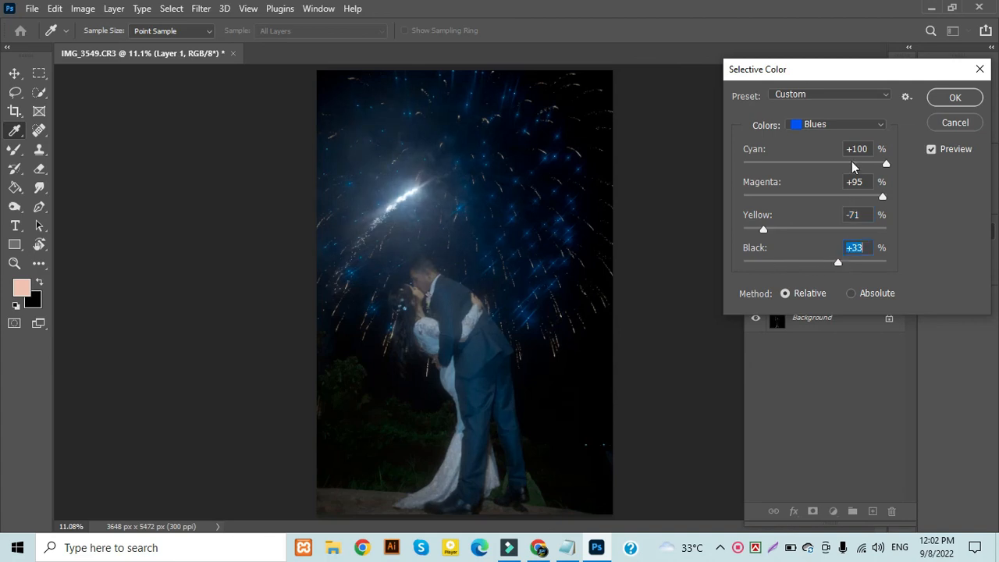
Set the Selective Color Whites to Cyan +99, Magenta +76, Yellow -30 and Black -44, and apply the adjustment
left_click(825, 124)
left_click(821, 217)
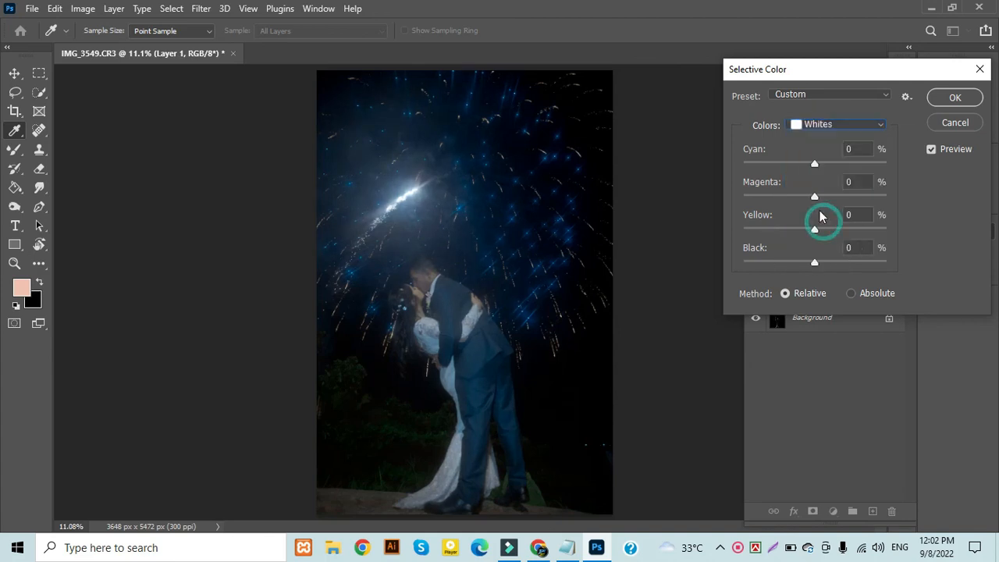
left_click_drag(814, 163, 885, 153)
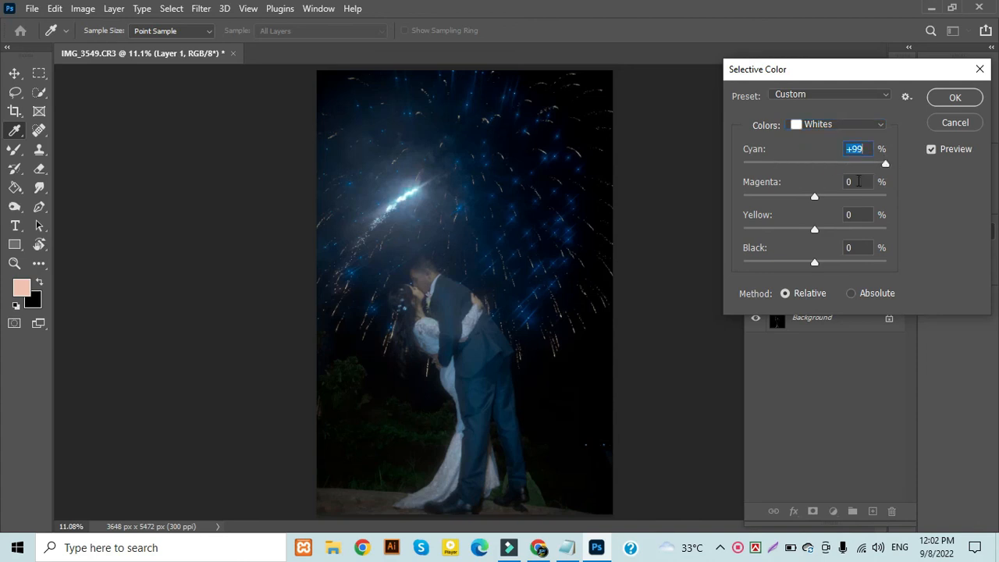
left_click_drag(807, 202, 870, 228)
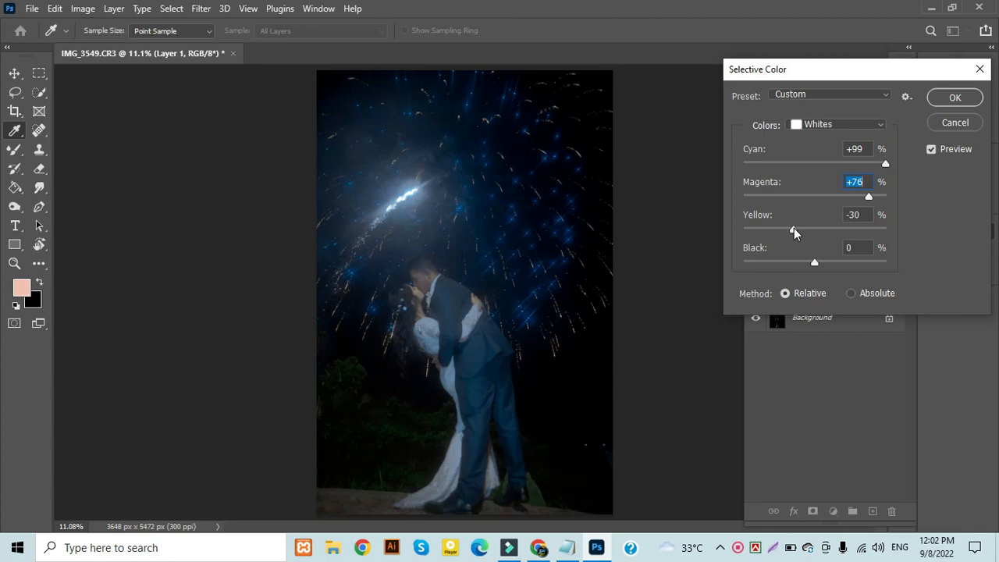
left_click_drag(793, 228, 794, 228)
left_click_drag(815, 262, 787, 267)
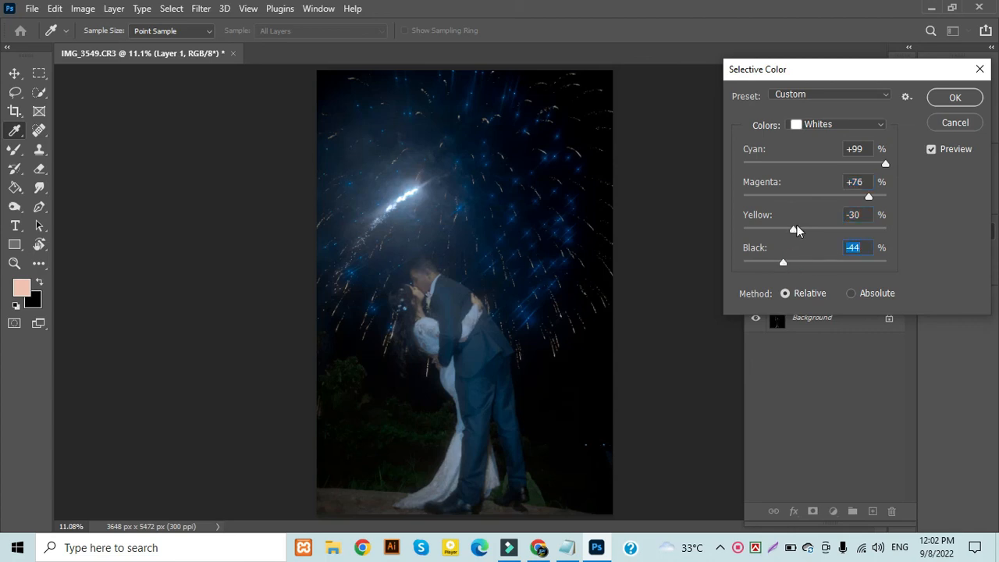
key("Return")
key("v")
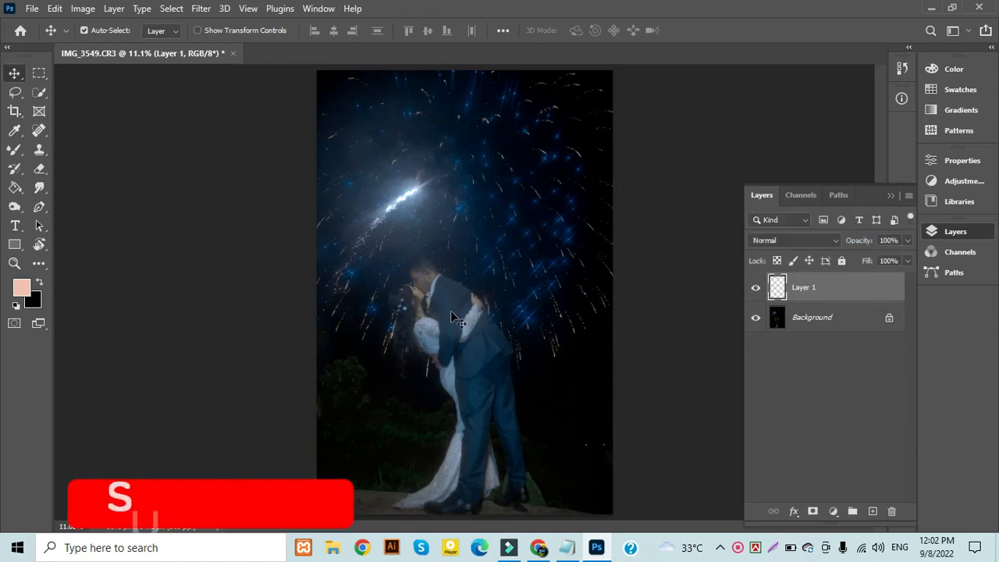
Examine the graded photo up close, from the couple's faces down to the dress hem and shoes
scroll(448, 315, "up", 6)
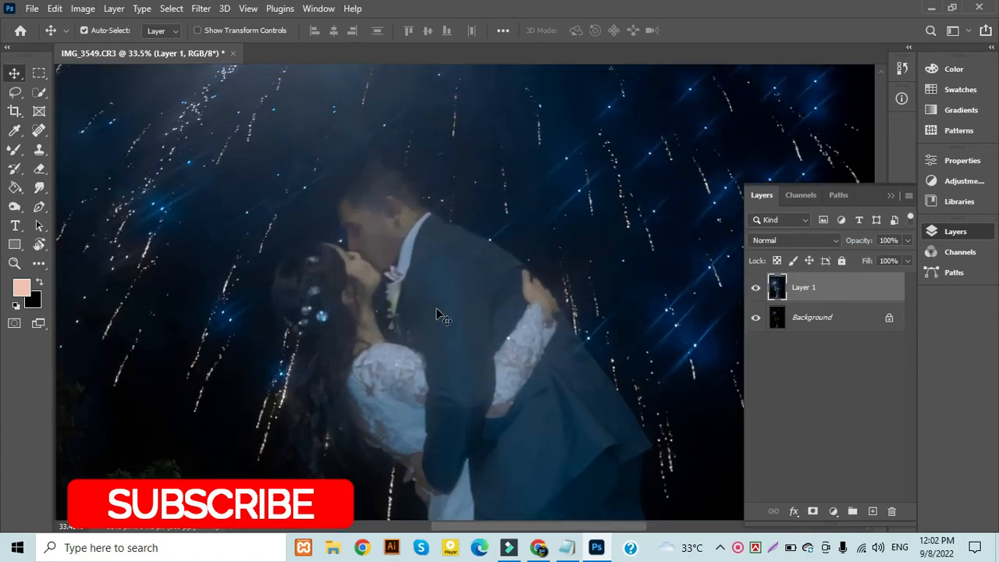
scroll(436, 314, "up", 3)
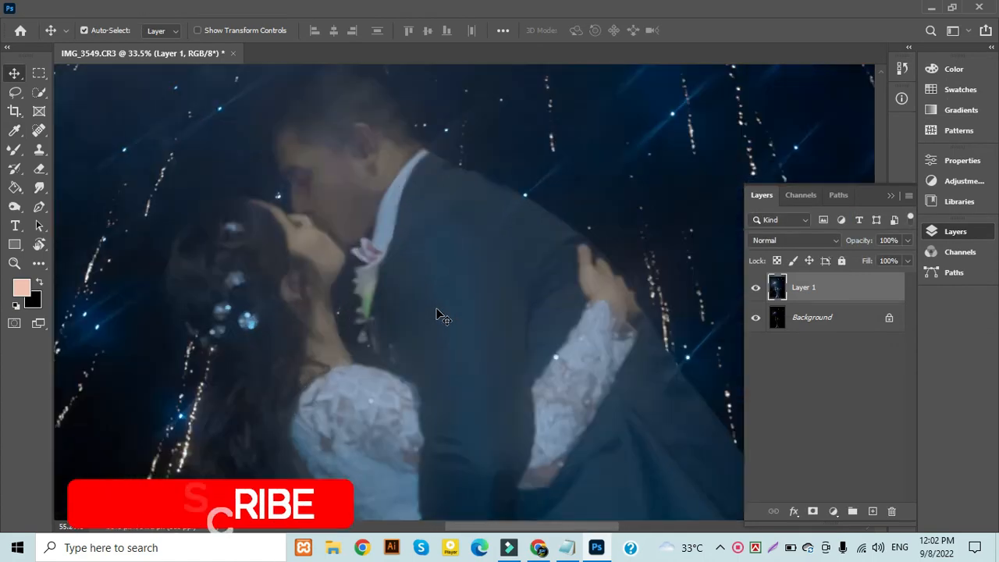
left_click_drag(497, 407, 532, 200)
left_click_drag(505, 374, 481, 216)
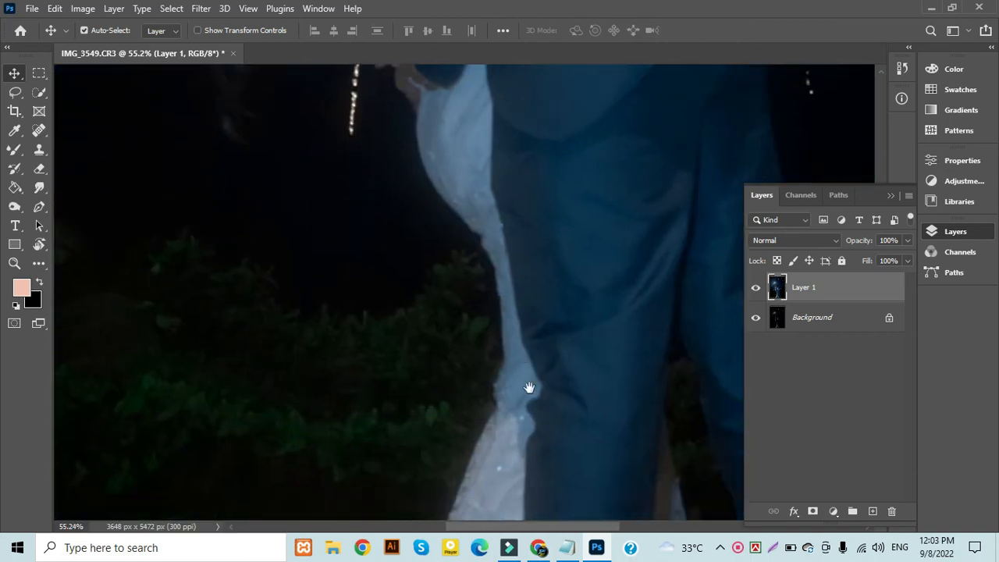
left_click_drag(529, 384, 496, 168)
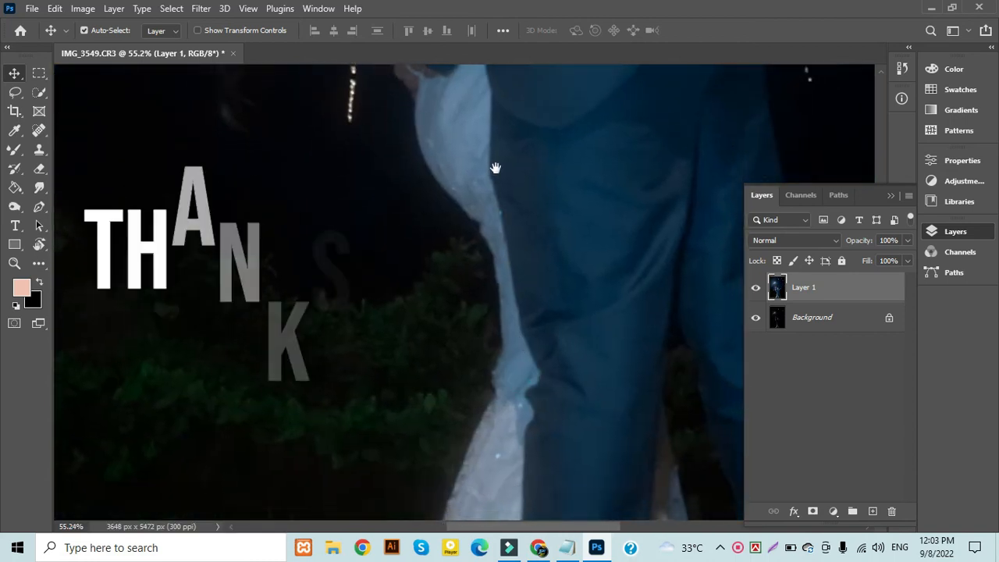
left_click_drag(505, 331, 513, 317)
scroll(477, 278, "down", 3)
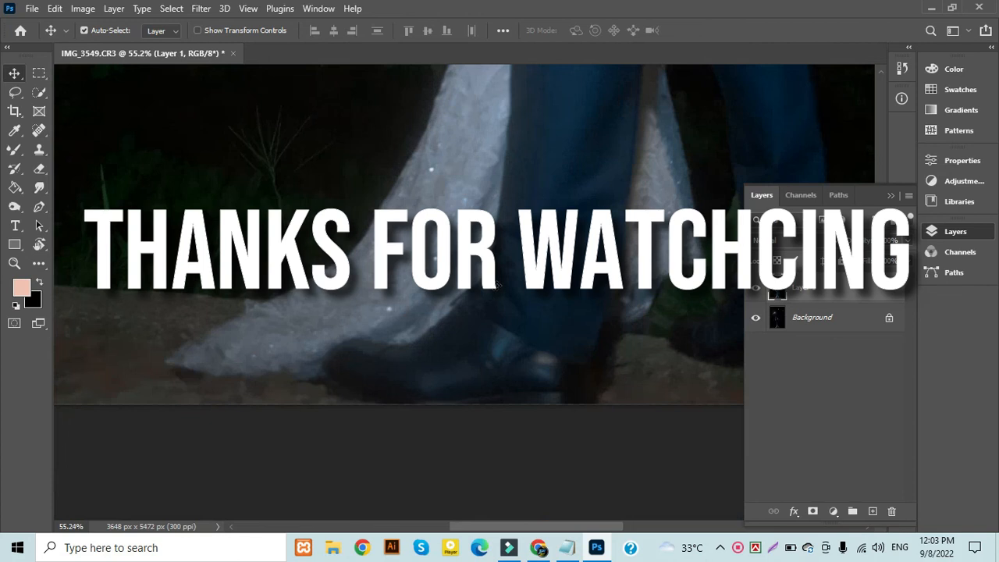
scroll(477, 277, "down", 2)
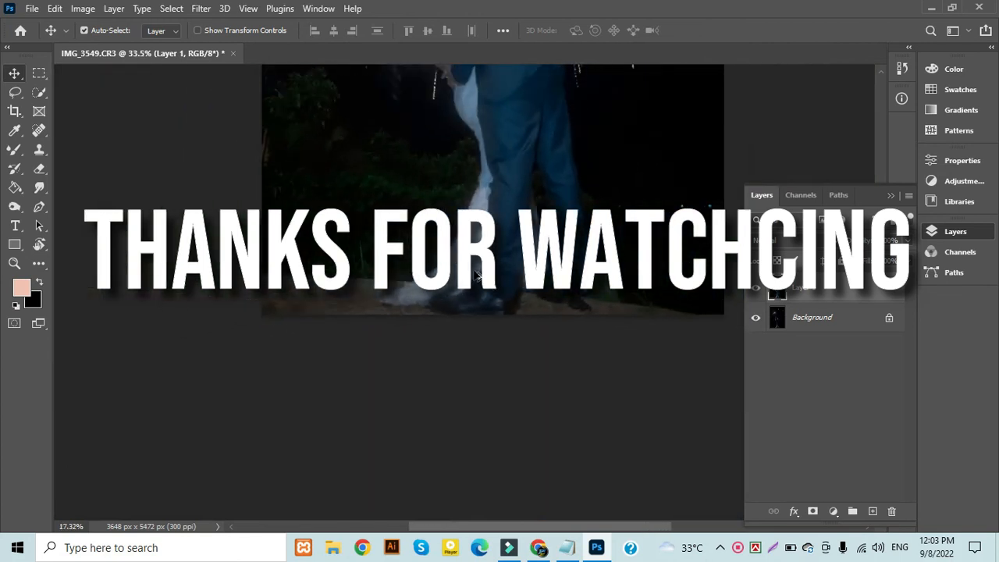